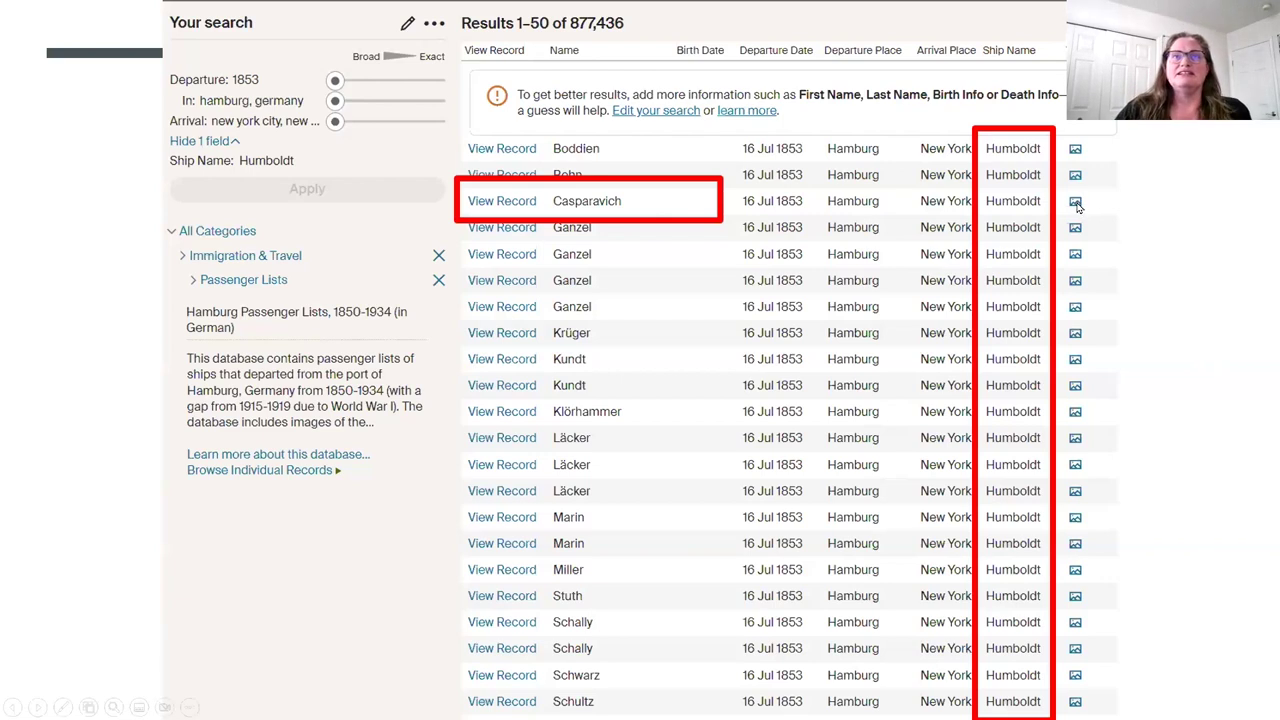
left_click(1172, 396)
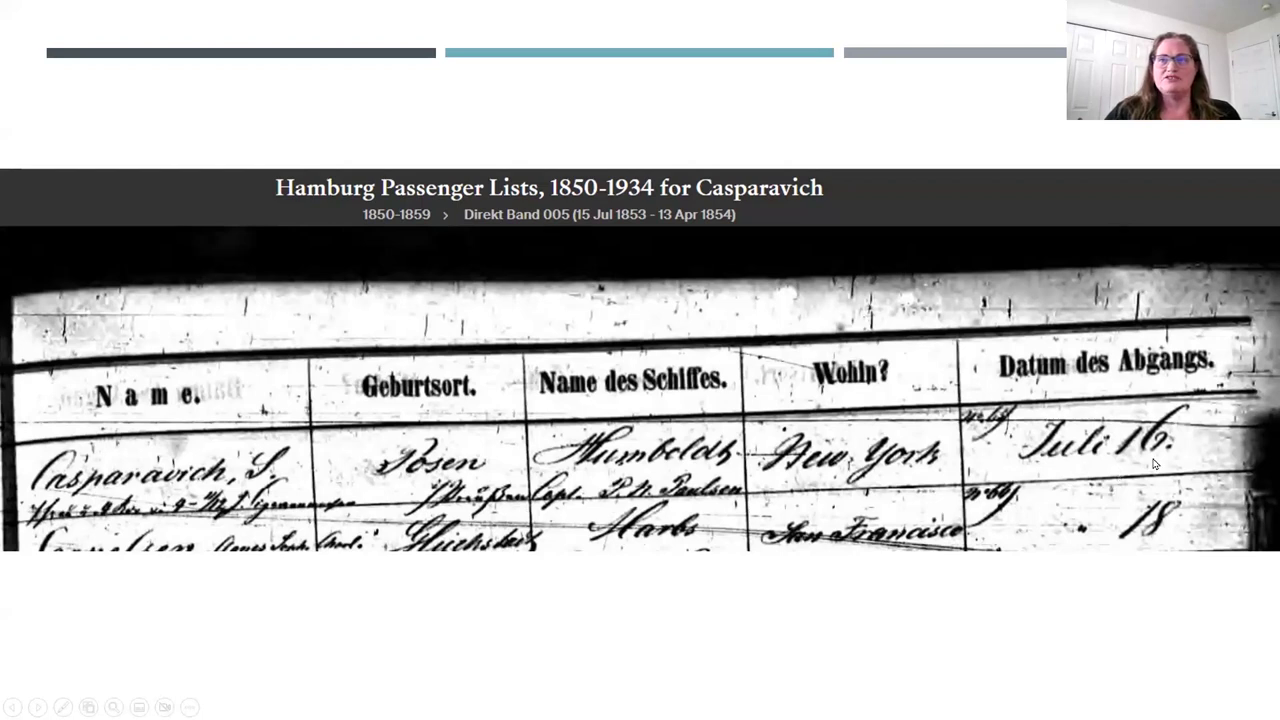
key("Right")
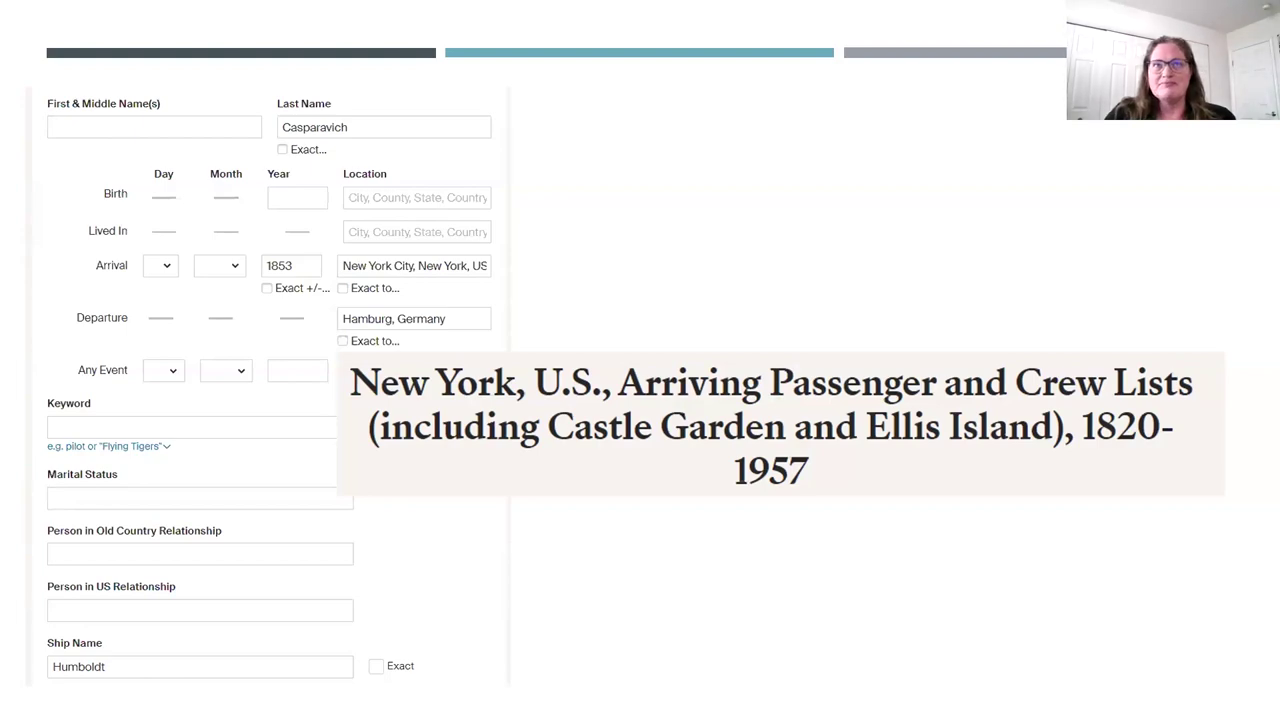
key("Right")
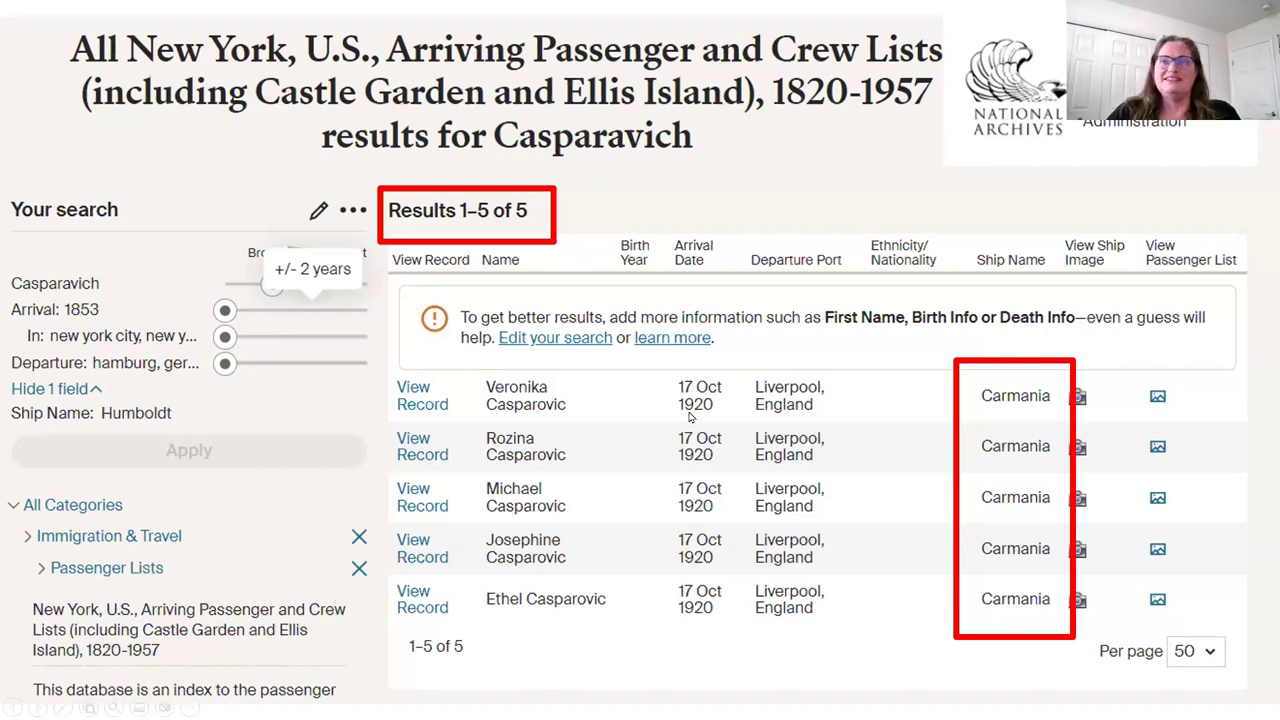
left_click(923, 487)
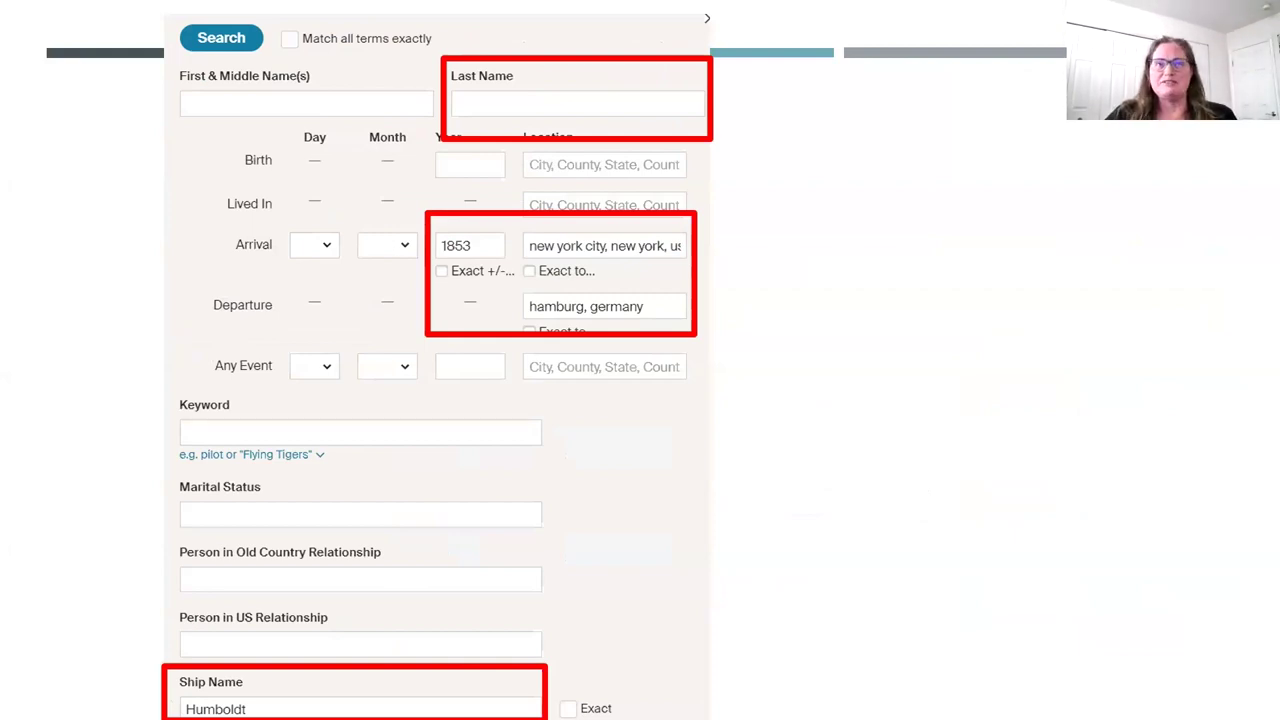
left_click(1088, 438)
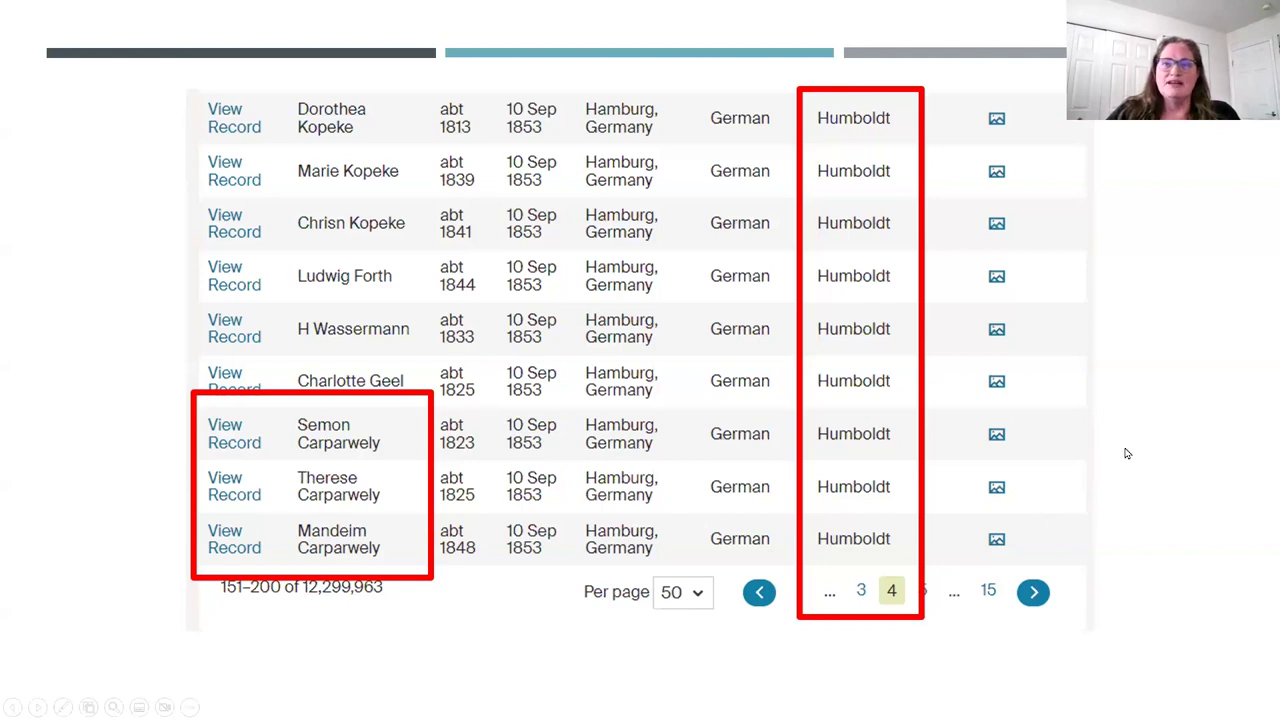
left_click(998, 488)
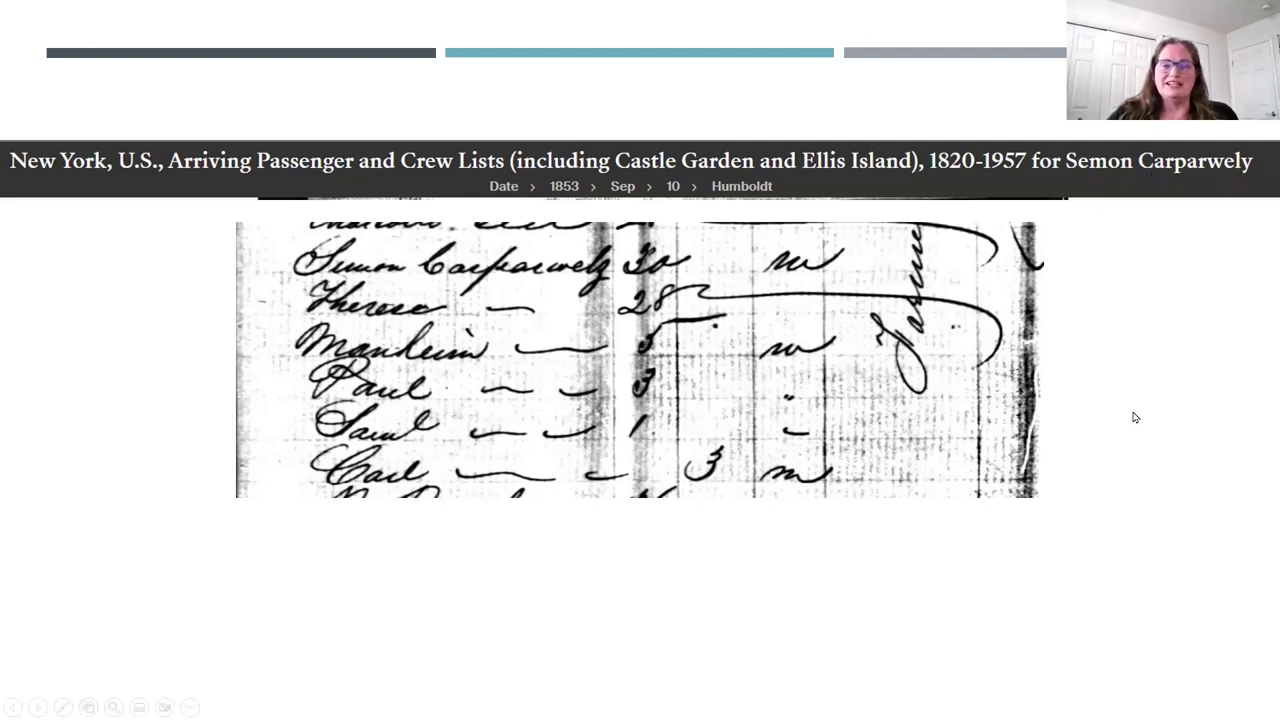
left_click(1102, 483)
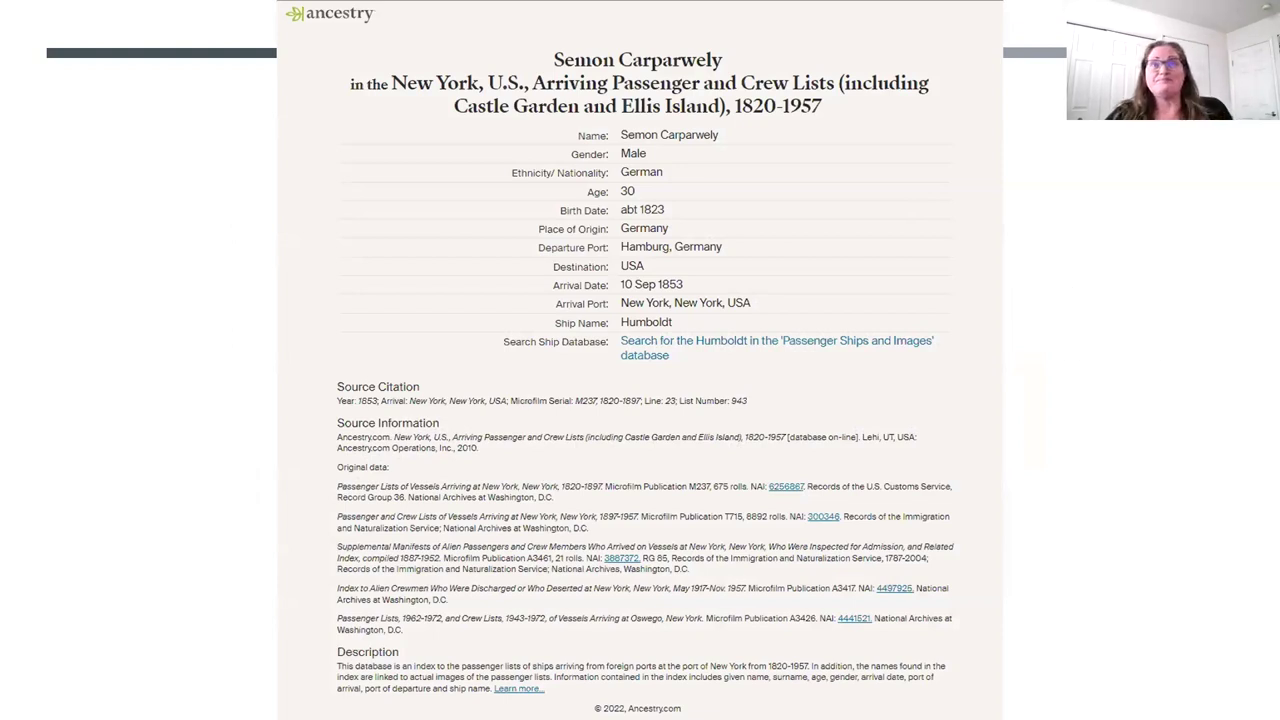
key("Right")
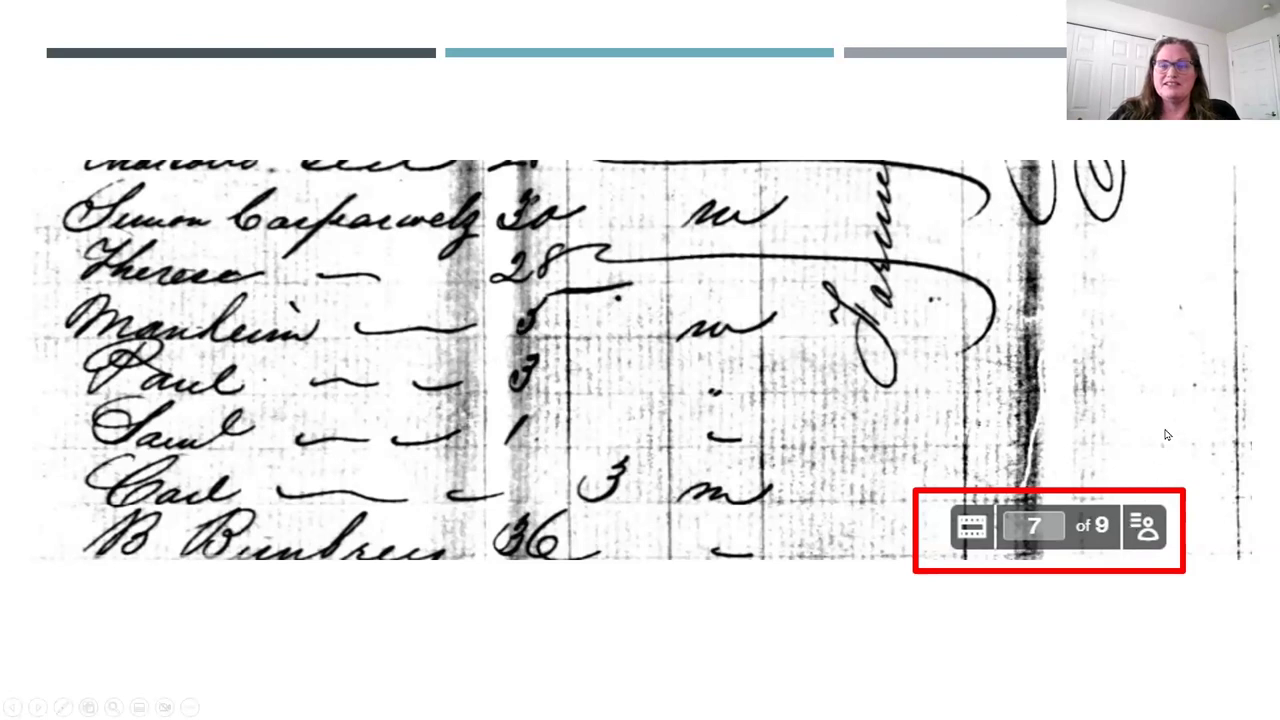
key("Right")
key("Right")
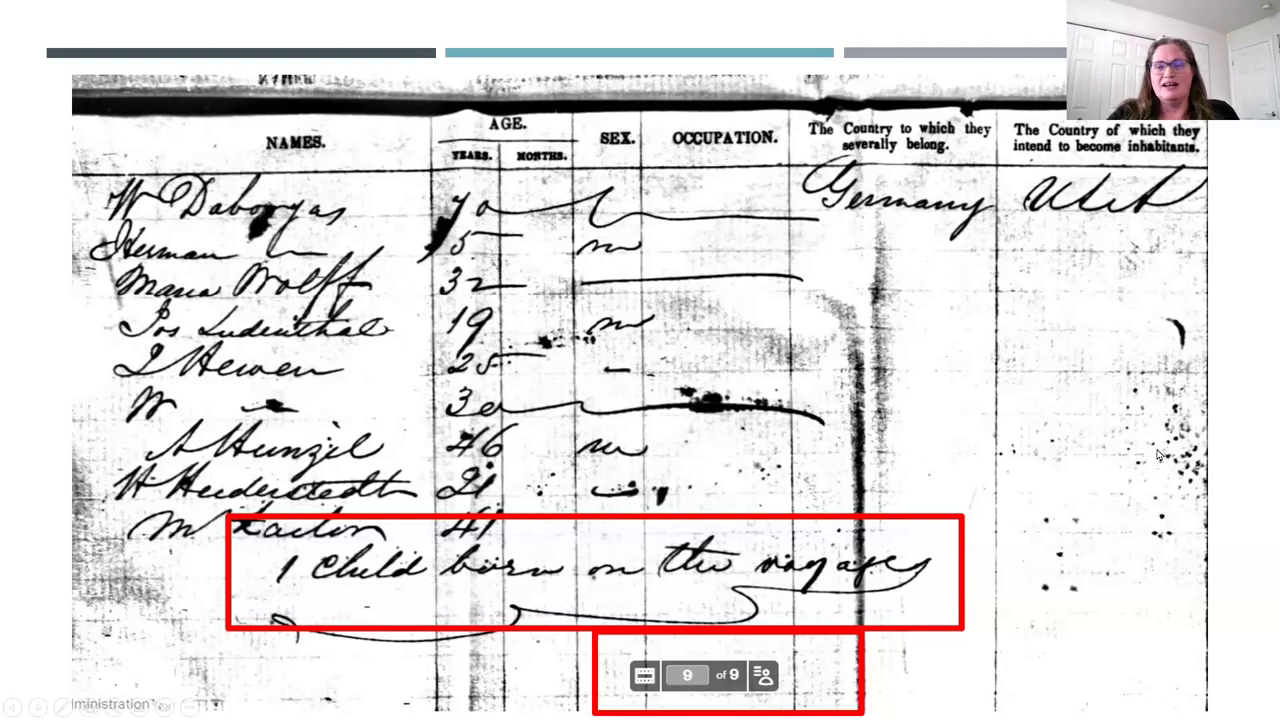
left_click(1149, 578)
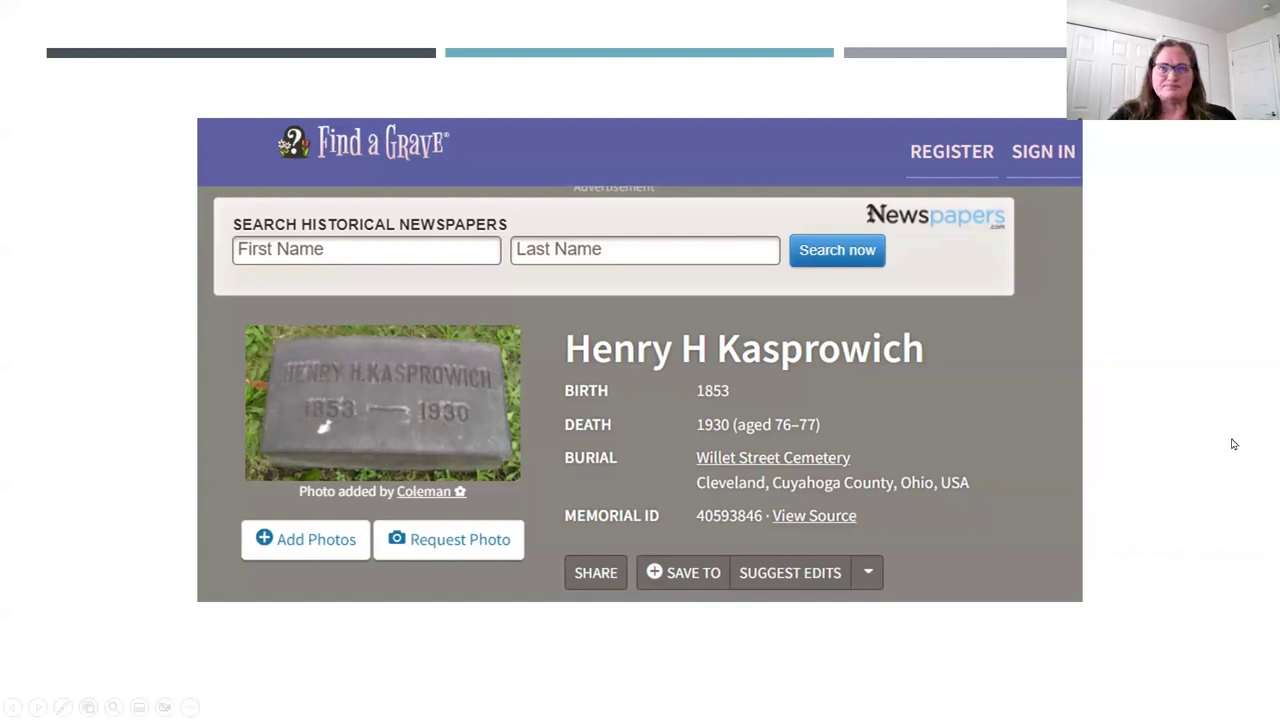
key("Right")
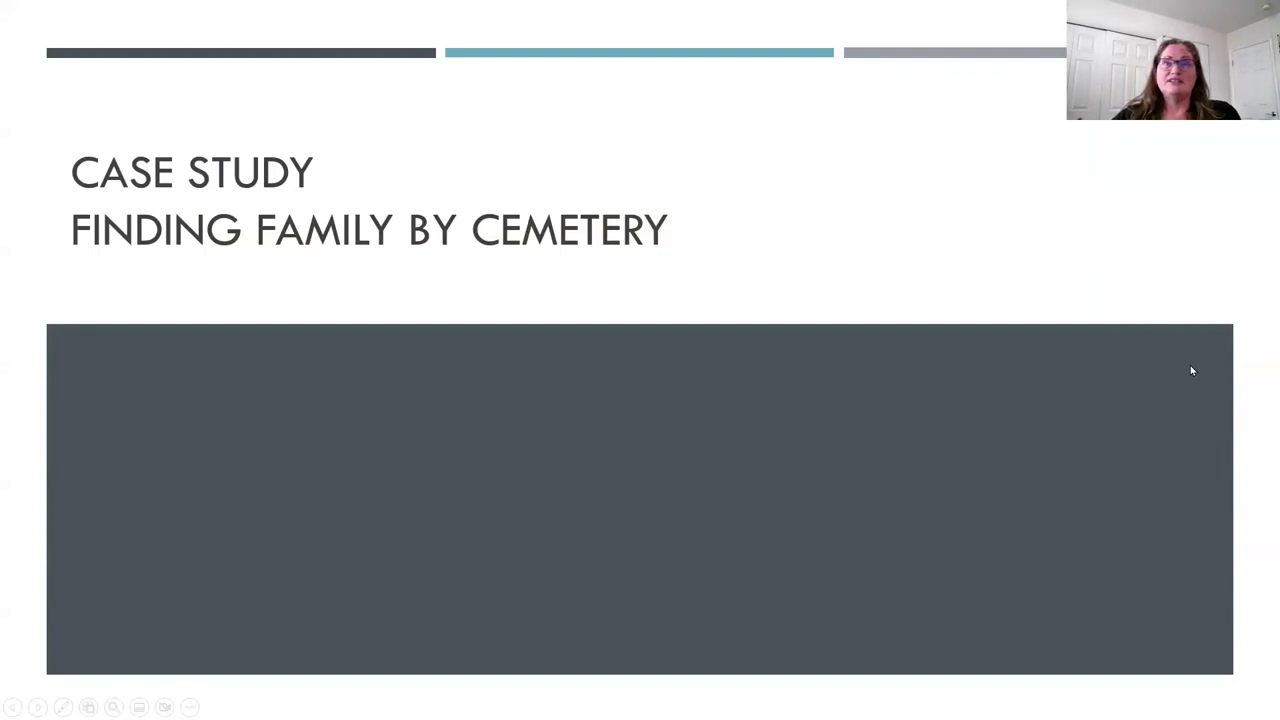
left_click(1191, 302)
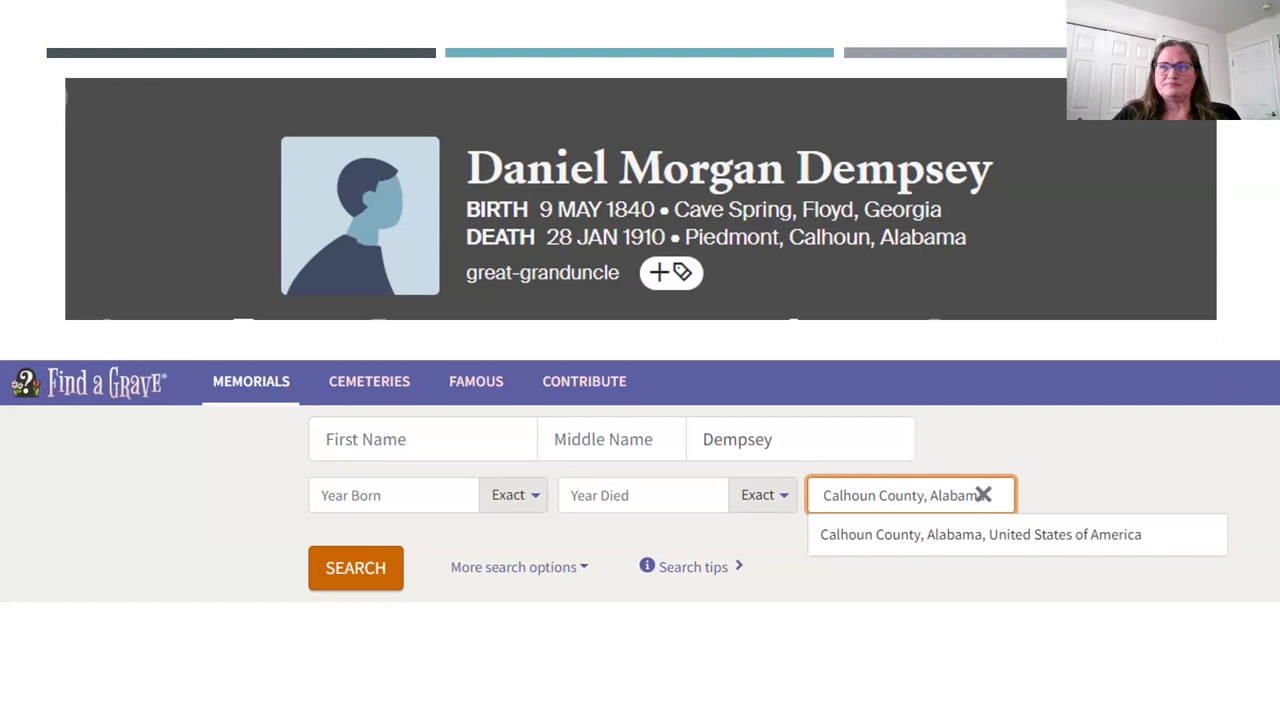
key("Right")
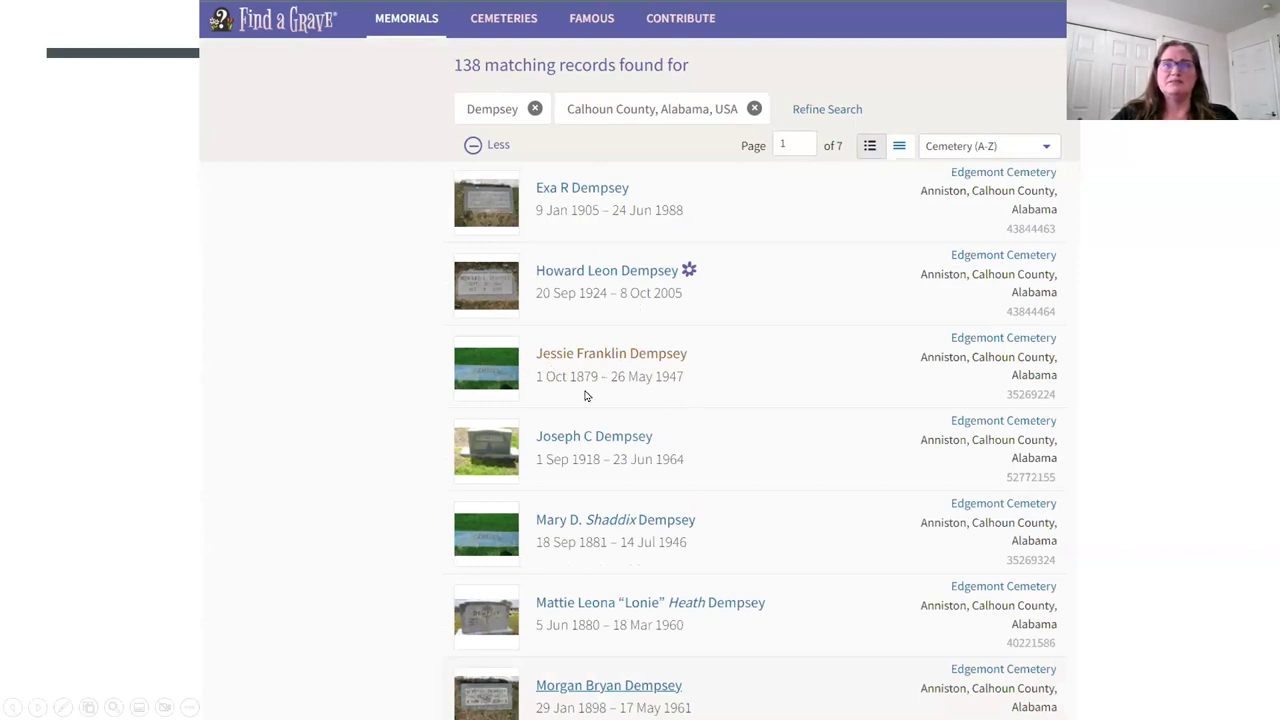
left_click(1163, 425)
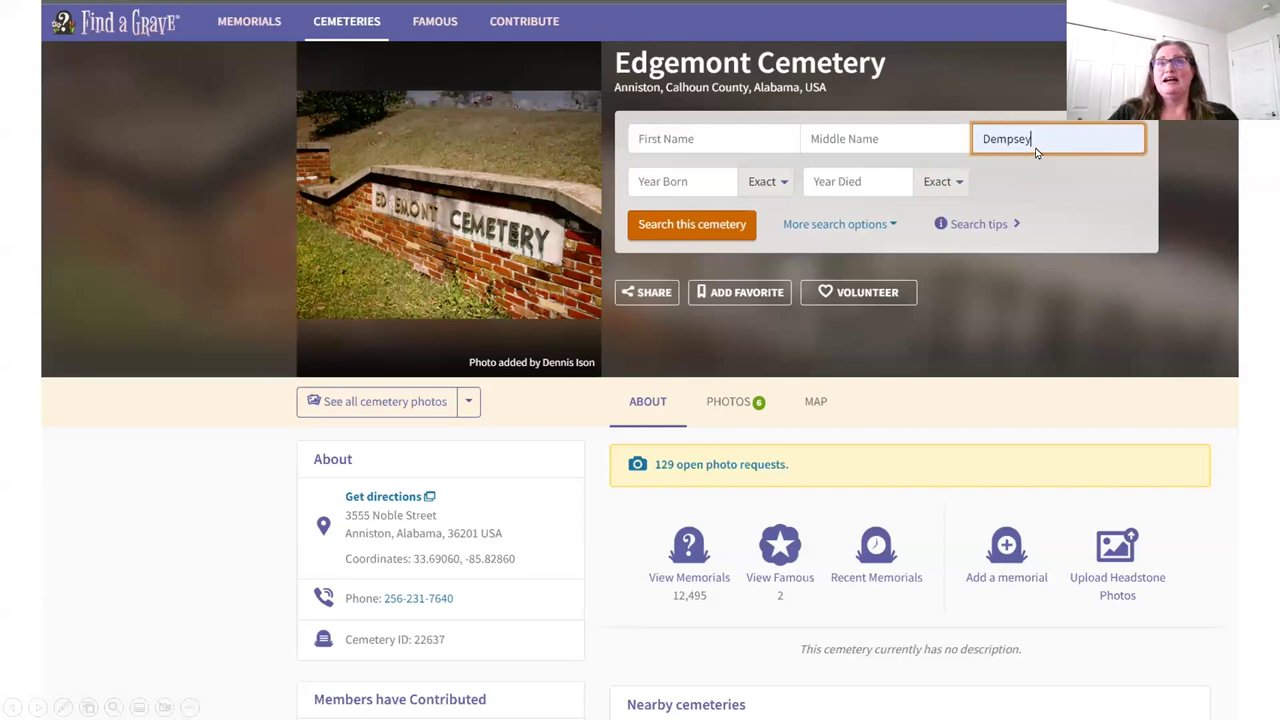
key("Return")
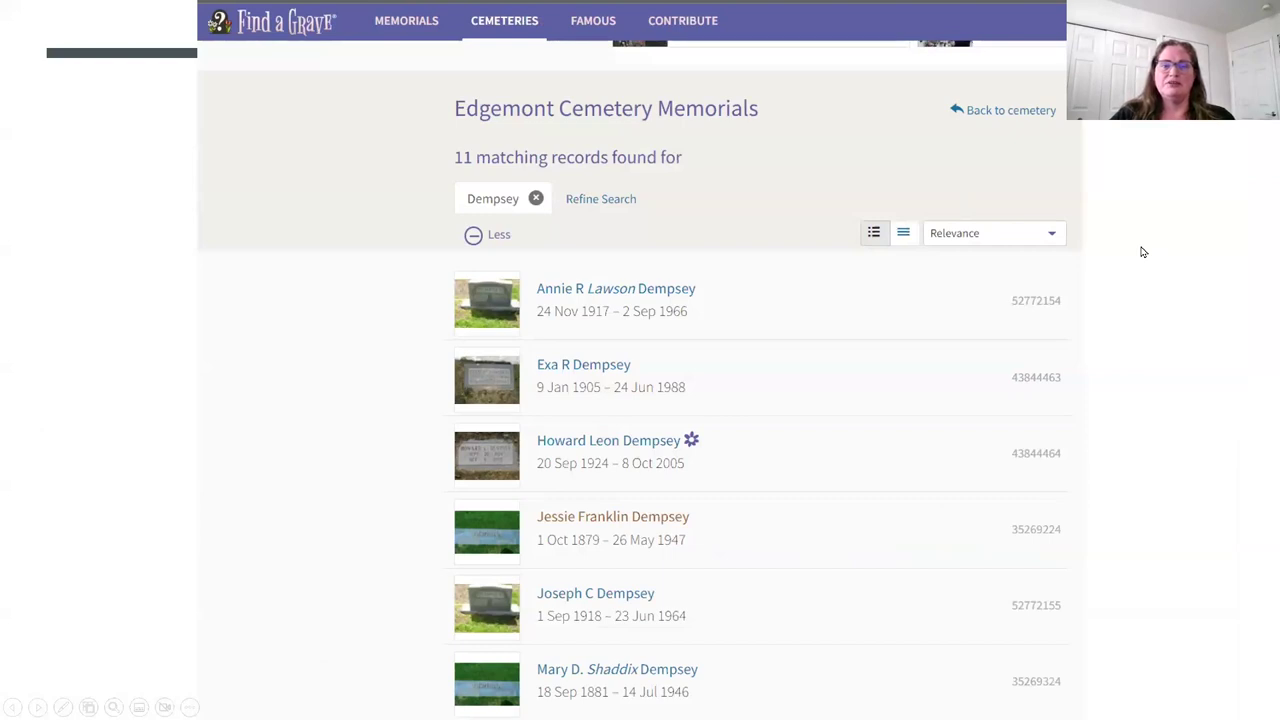
left_click(1122, 265)
key("alt+Tab")
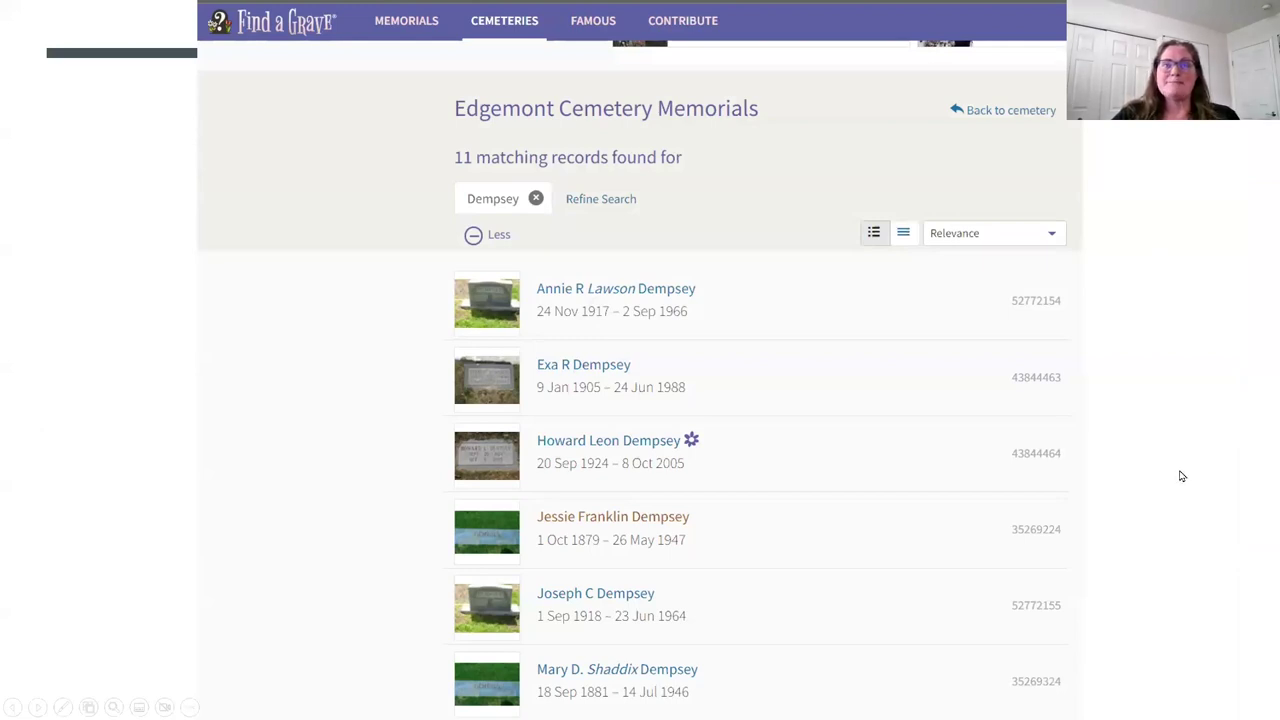
key("alt+Tab")
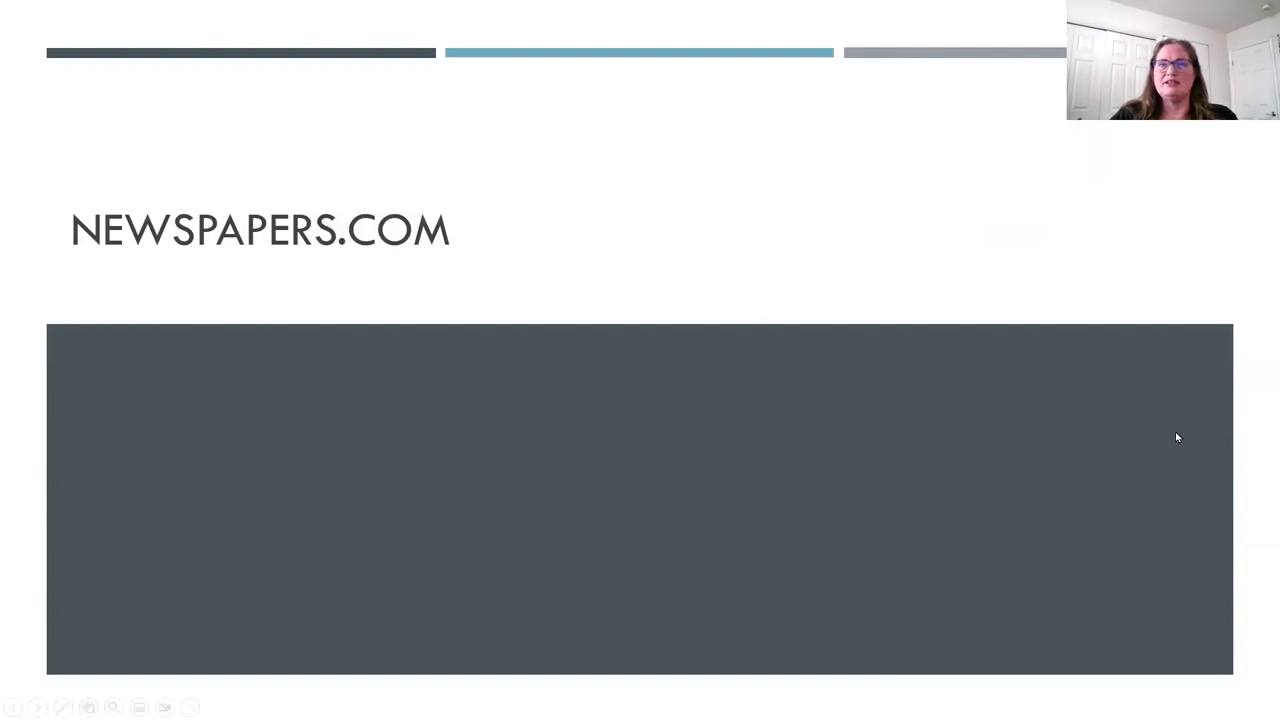
left_click(1145, 310)
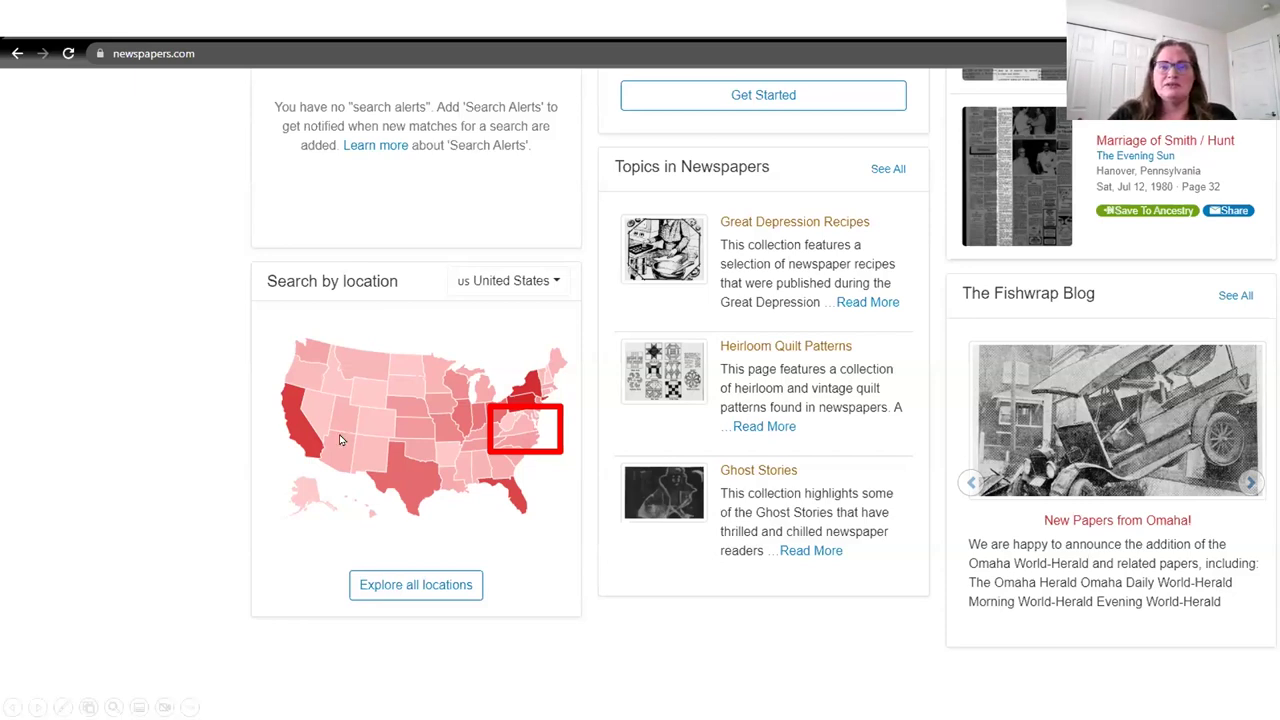
left_click(522, 426)
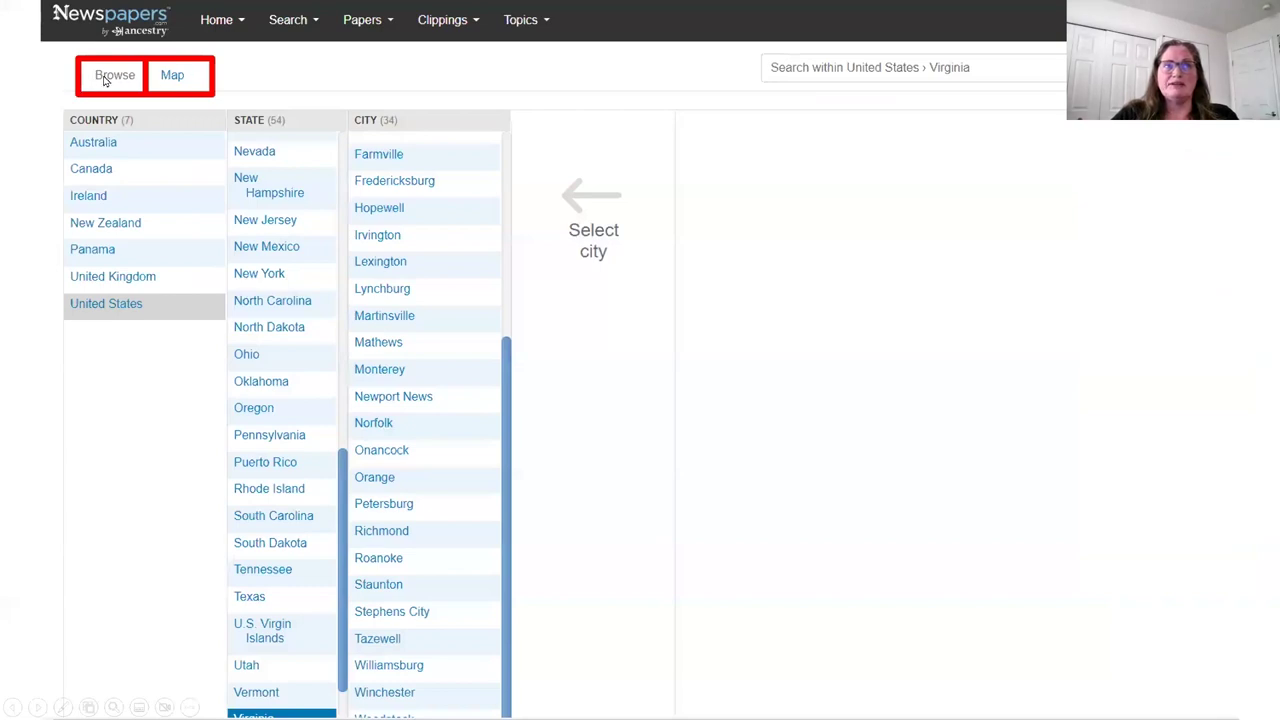
left_click(172, 77)
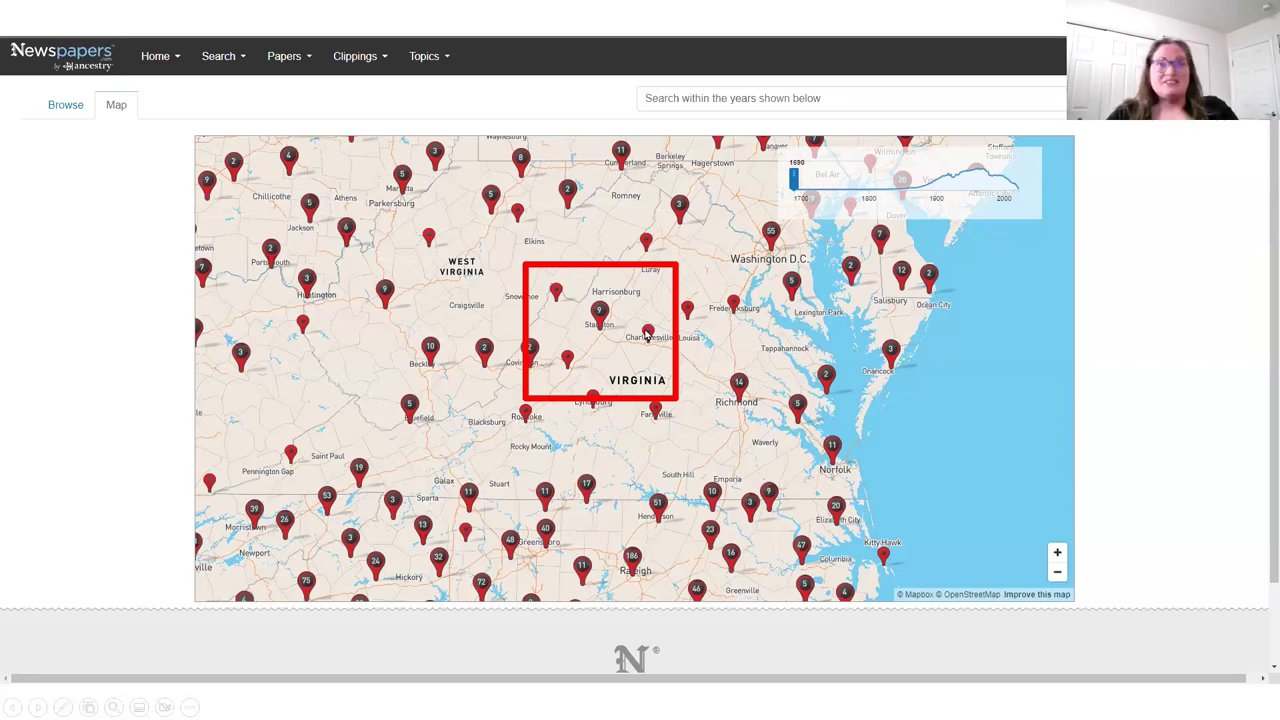
left_click(602, 320)
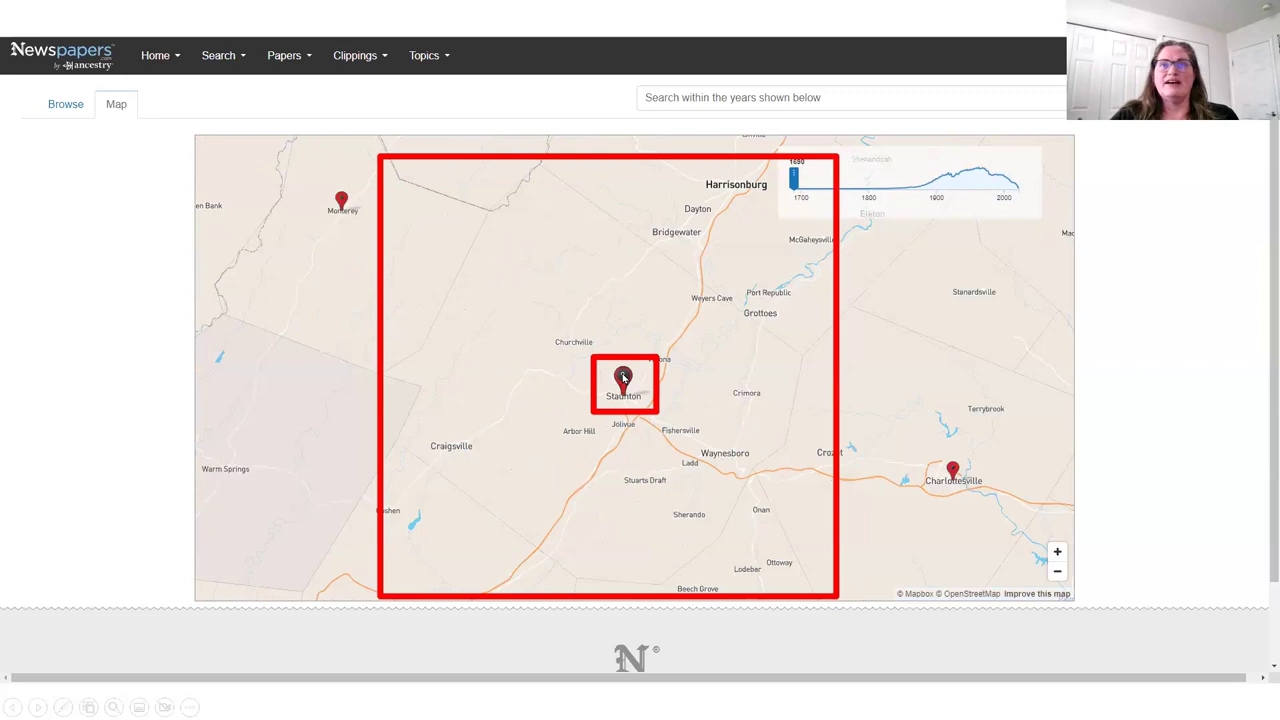
left_click(623, 377)
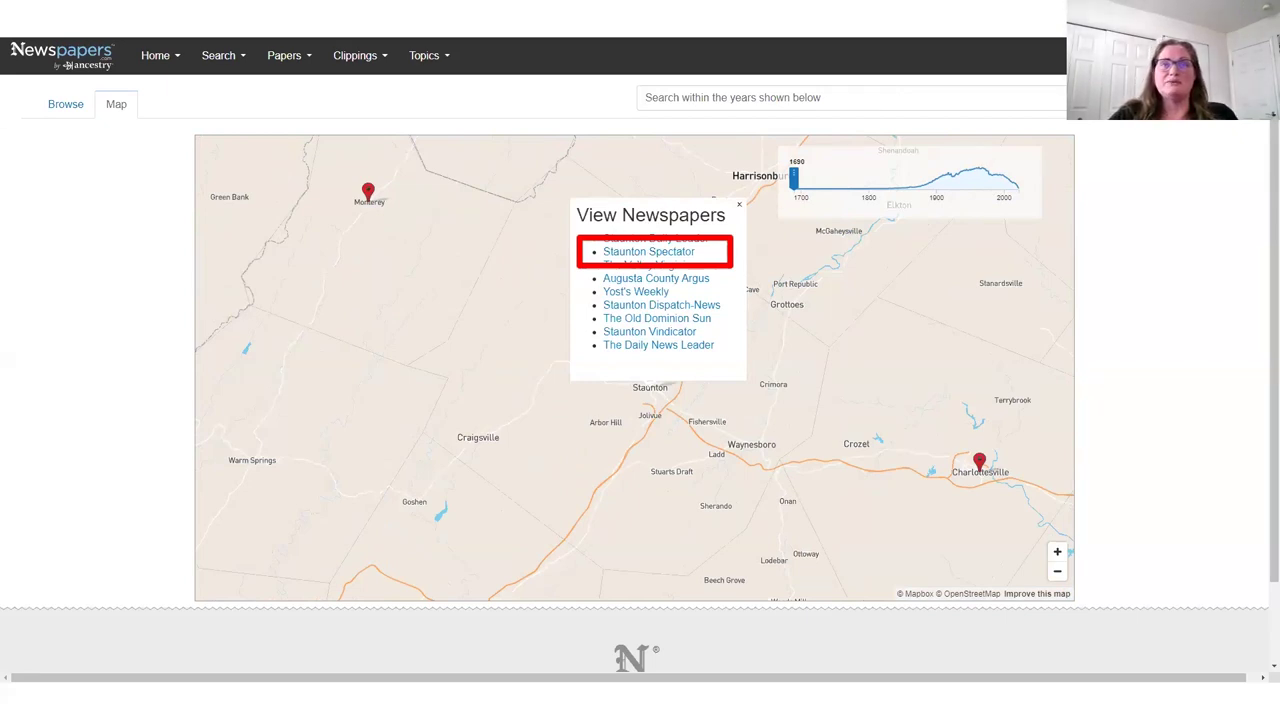
left_click(636, 257)
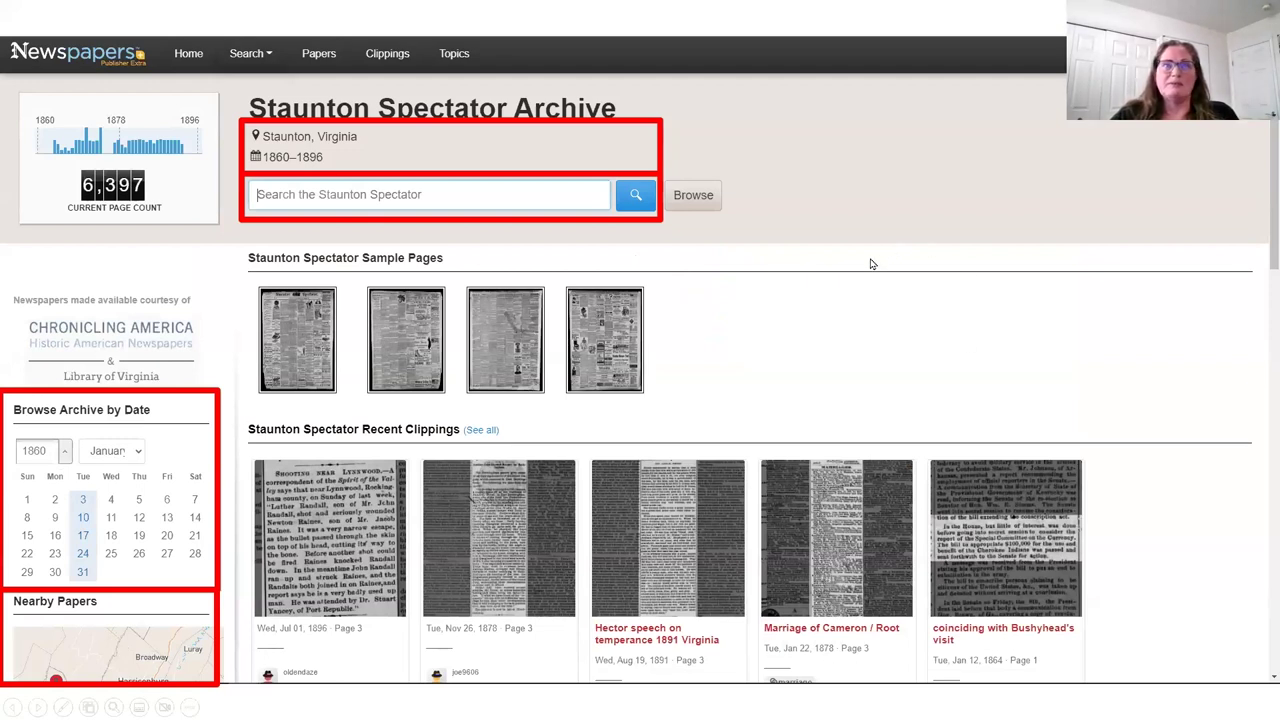
type("Hanna")
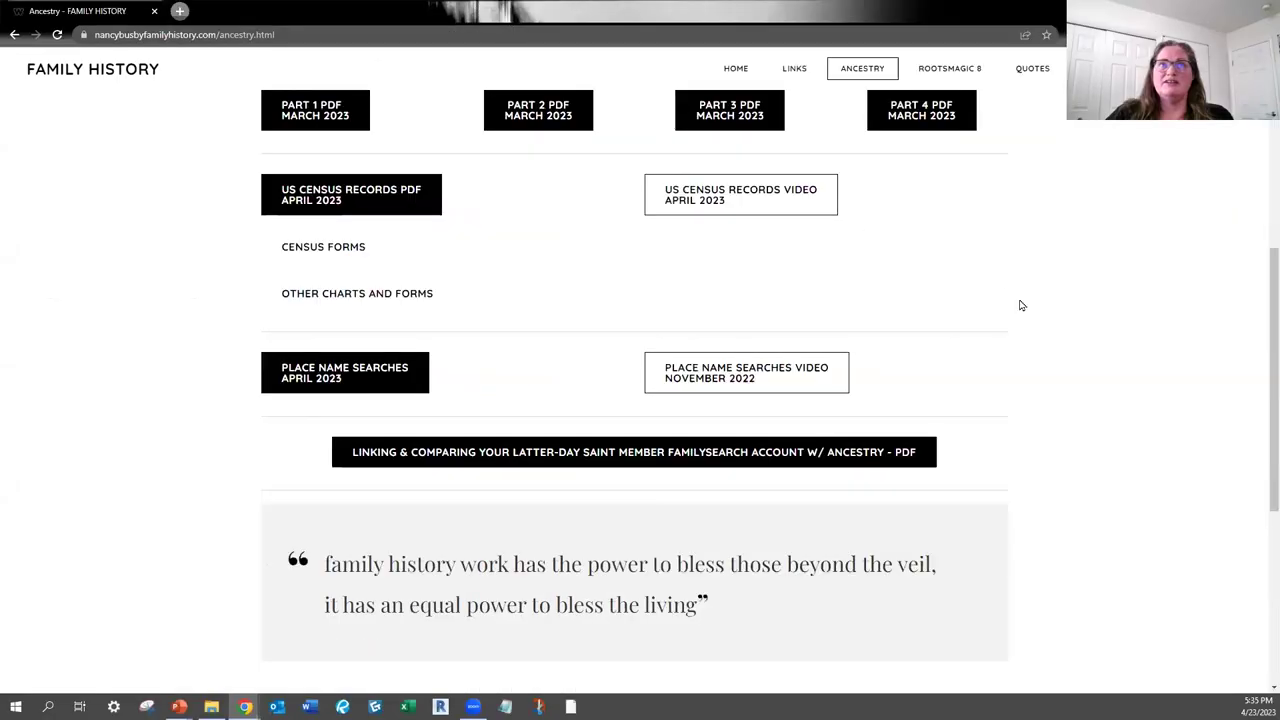
Open the April 2023 Place Name Searches PDF from the Ancestry class page, dismissing the Acrobat welcome tour to view the slides
scroll(1020, 303, "up", 5)
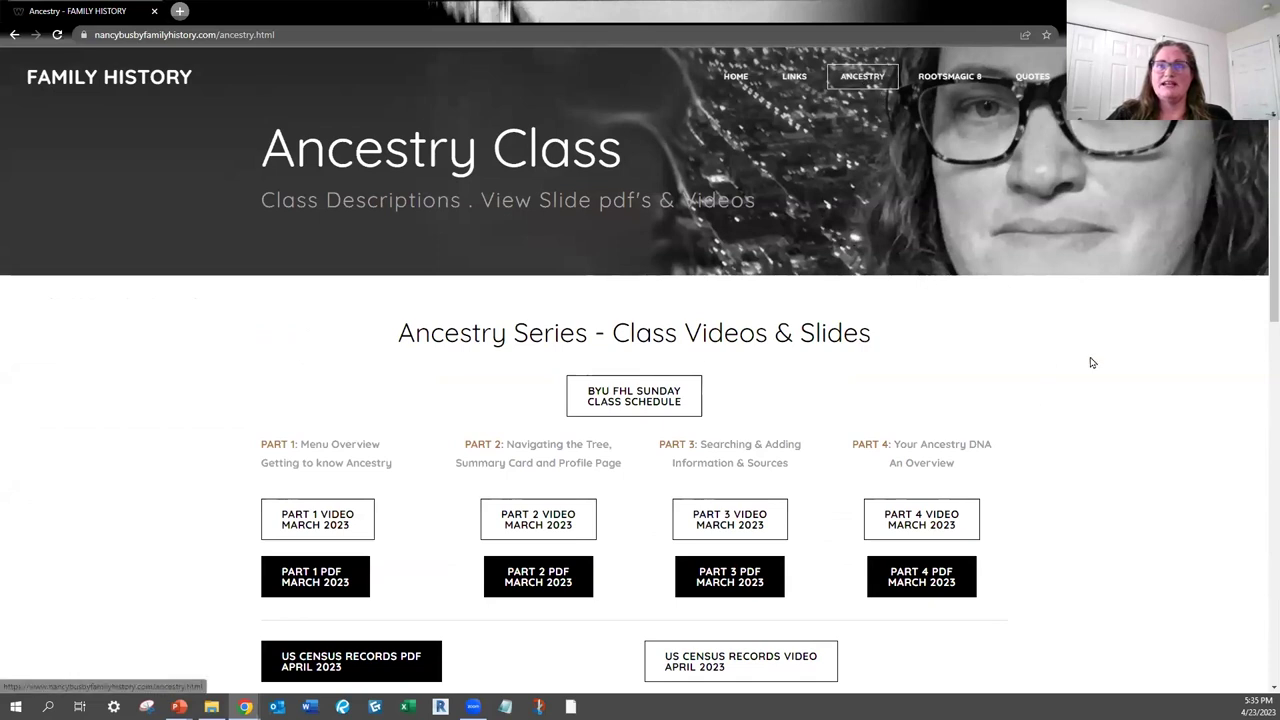
scroll(419, 470, "down", 3)
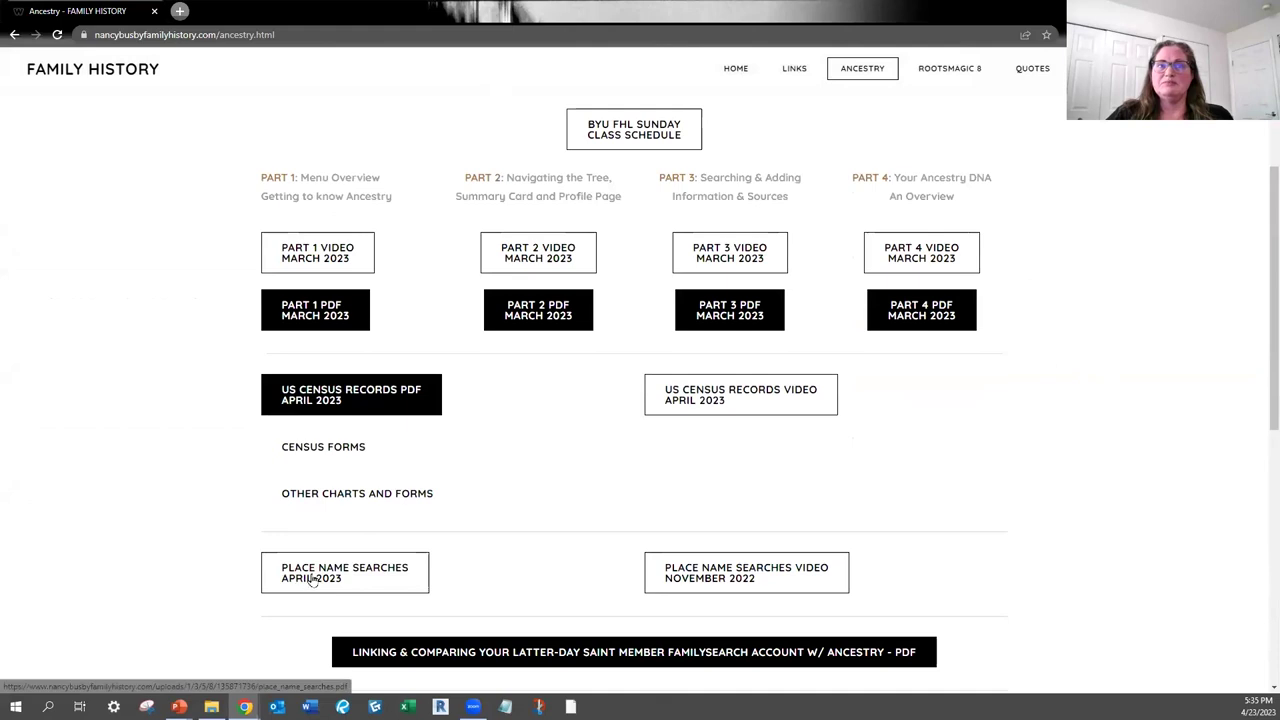
left_click(358, 575)
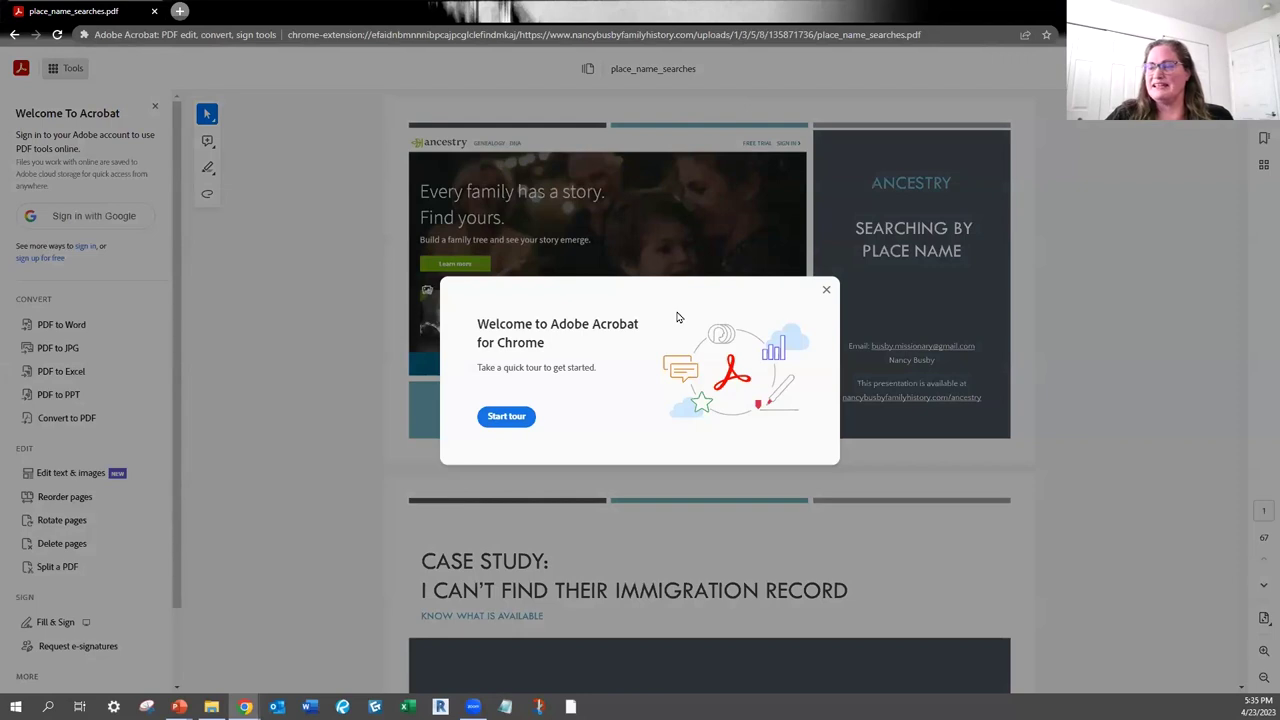
left_click(826, 290)
scroll(1078, 345, "down", 1)
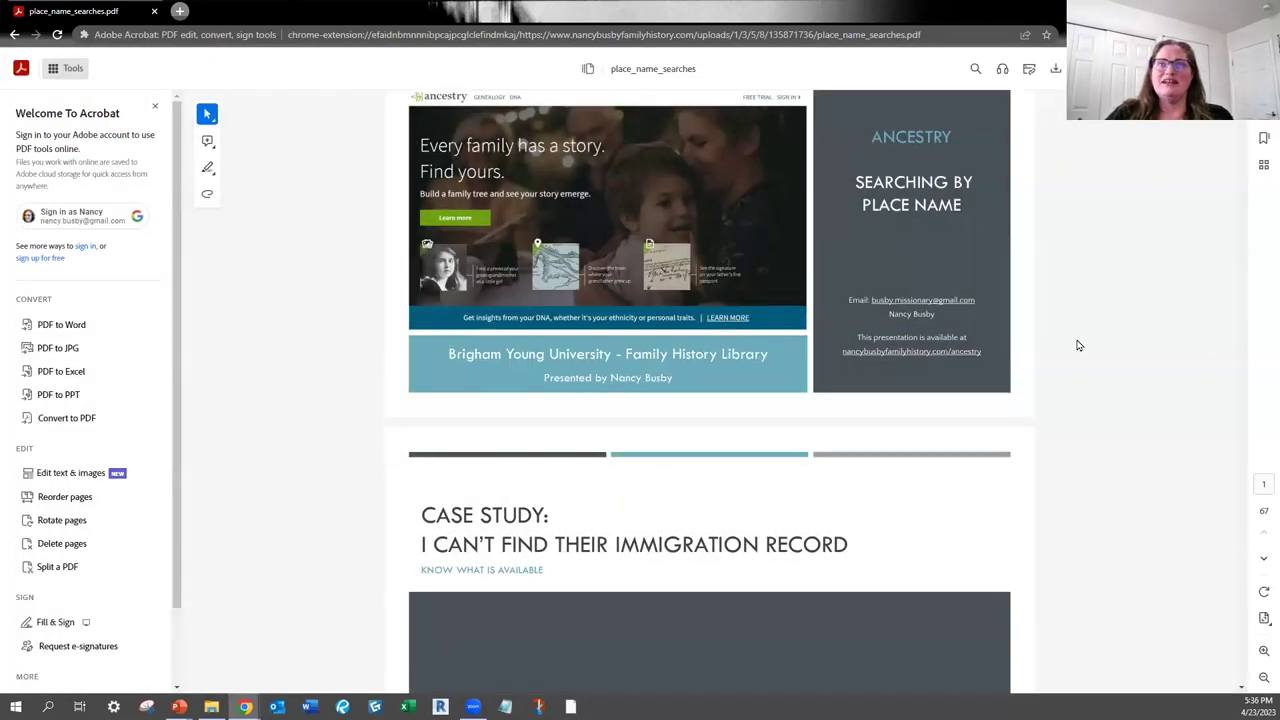
scroll(1078, 345, "down", 10)
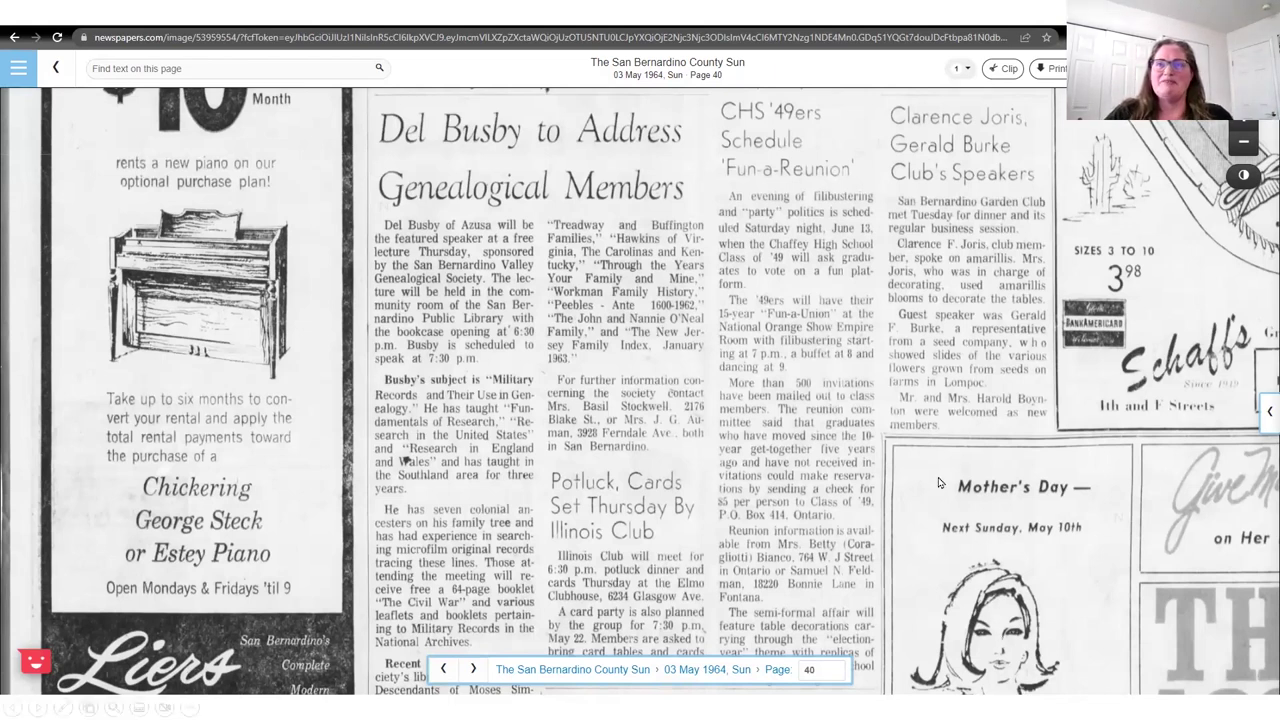
left_click(968, 383)
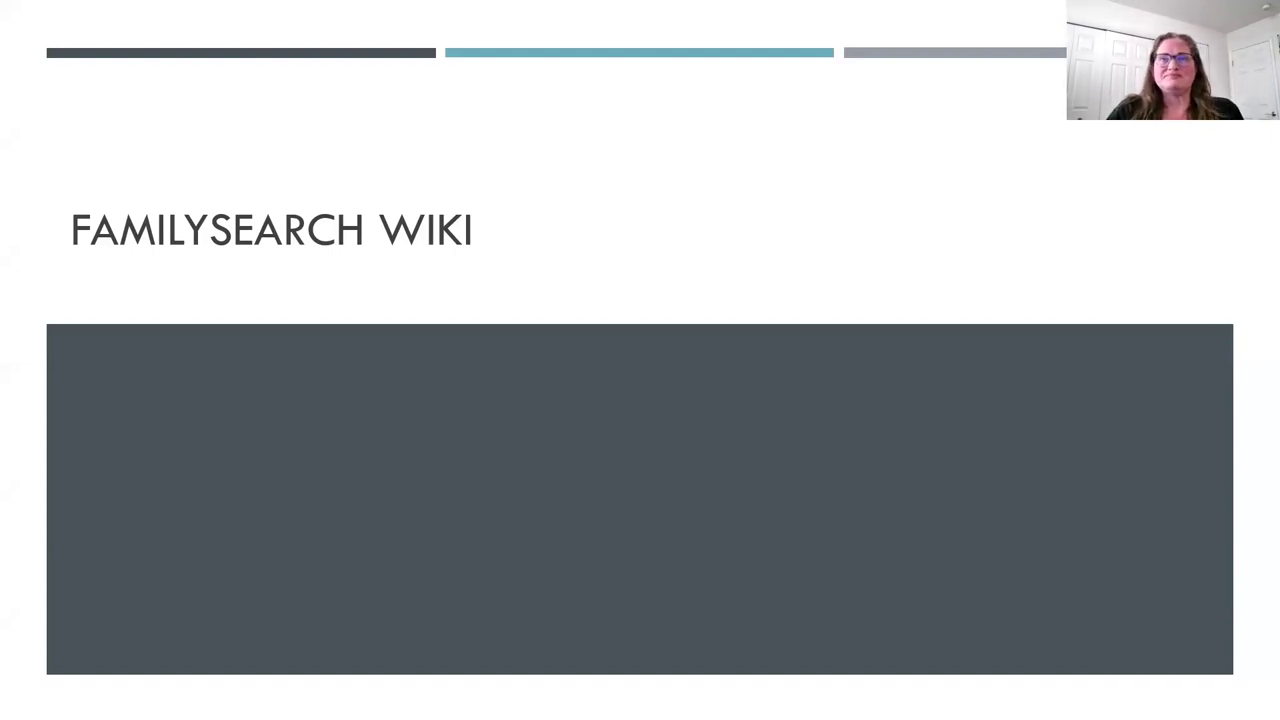
key("Right")
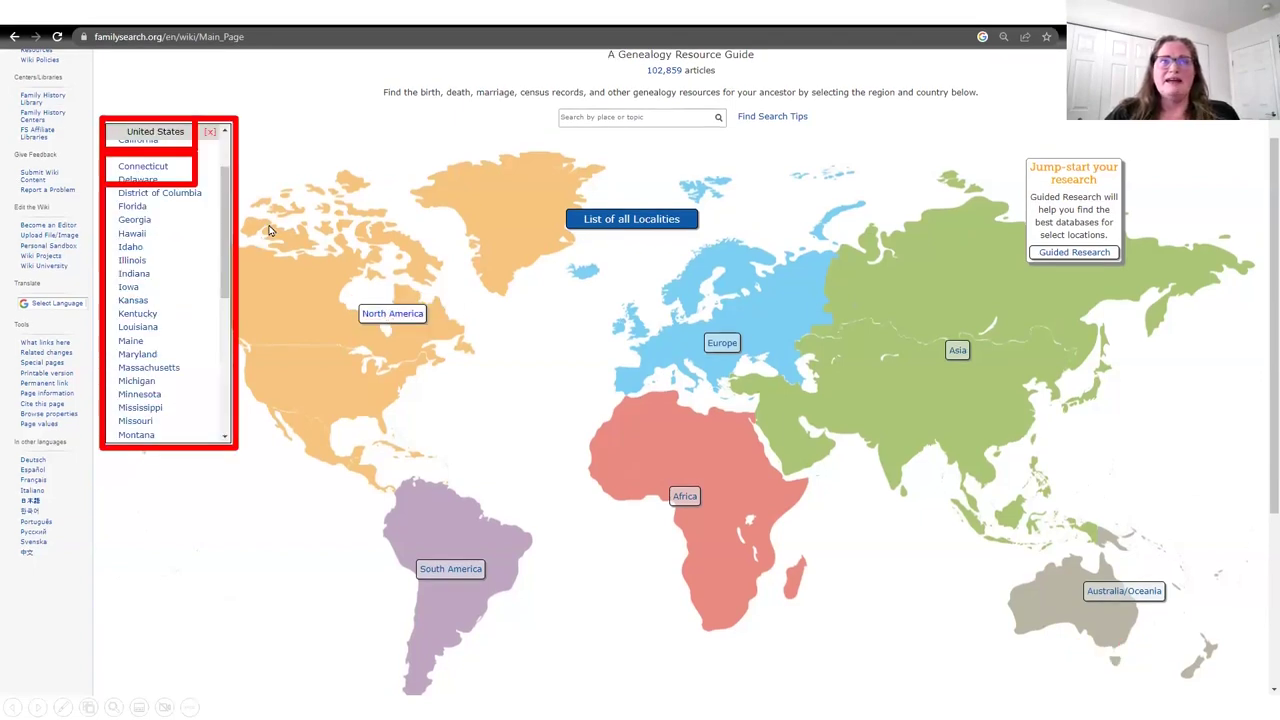
left_click(143, 168)
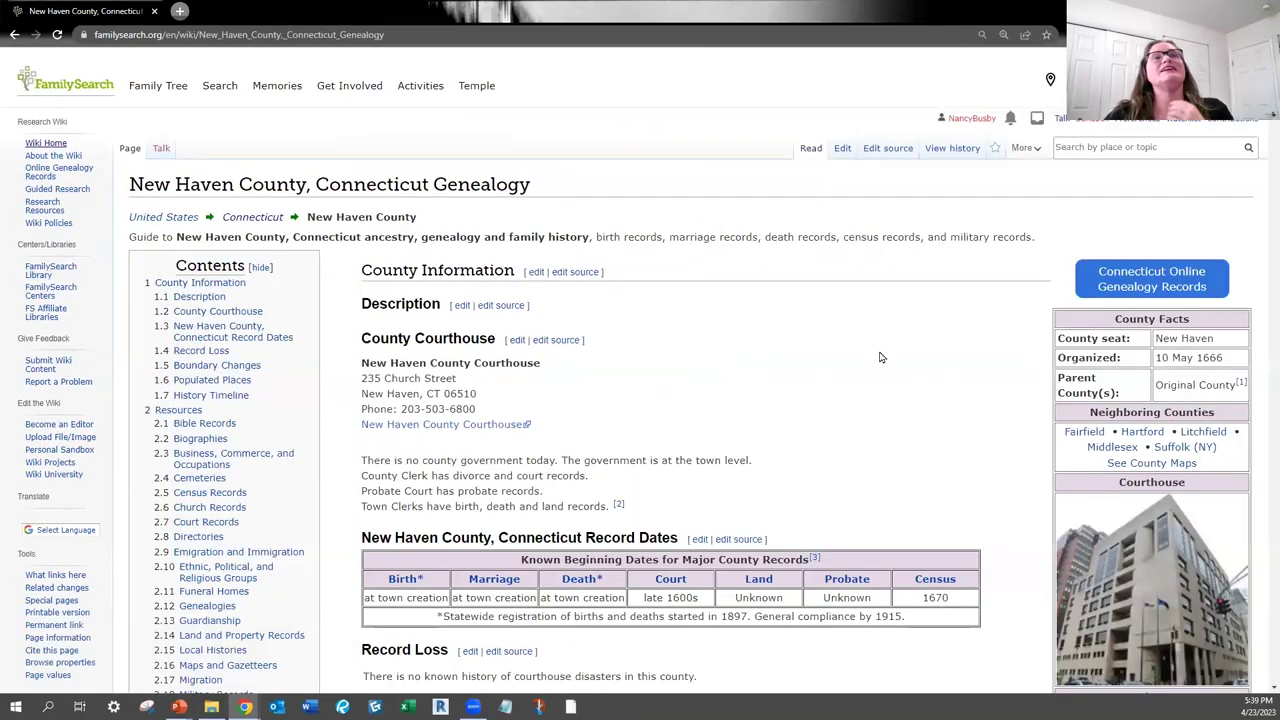
Examine the New Haven County, Connecticut genealogy page from the county information down to the list of populated places
scroll(728, 333, "down", 5)
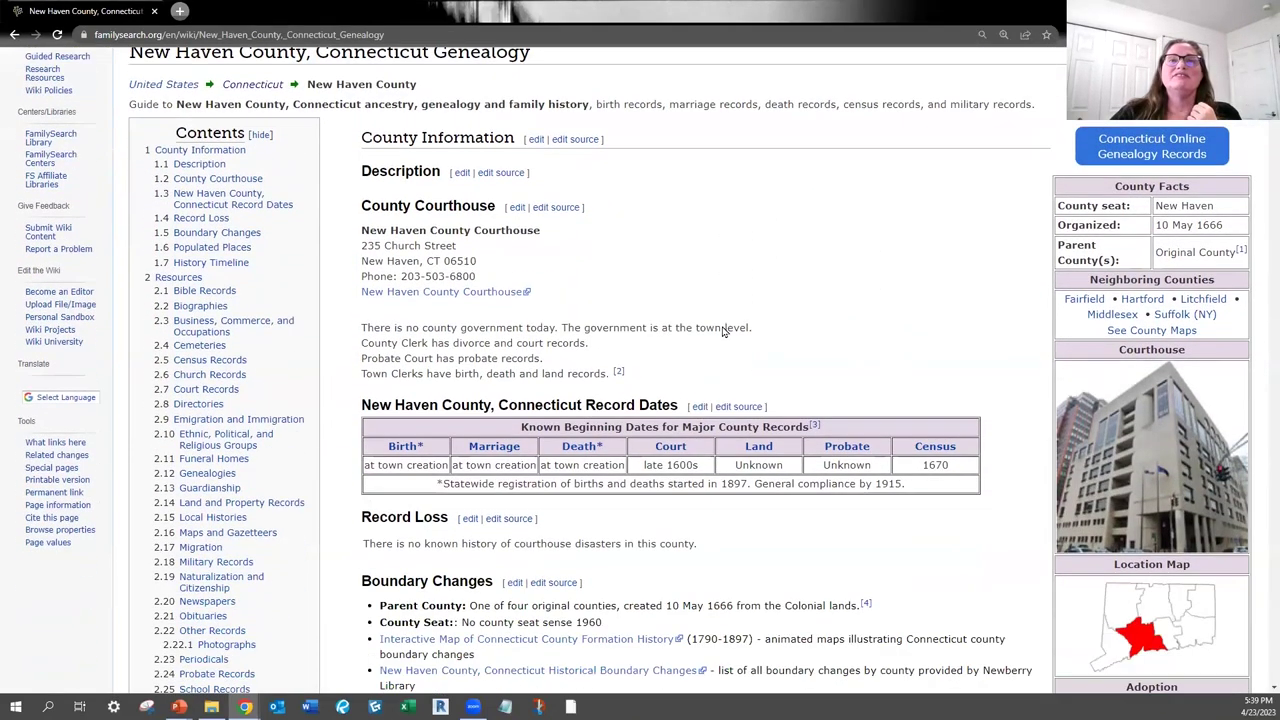
scroll(720, 330, "up", 5)
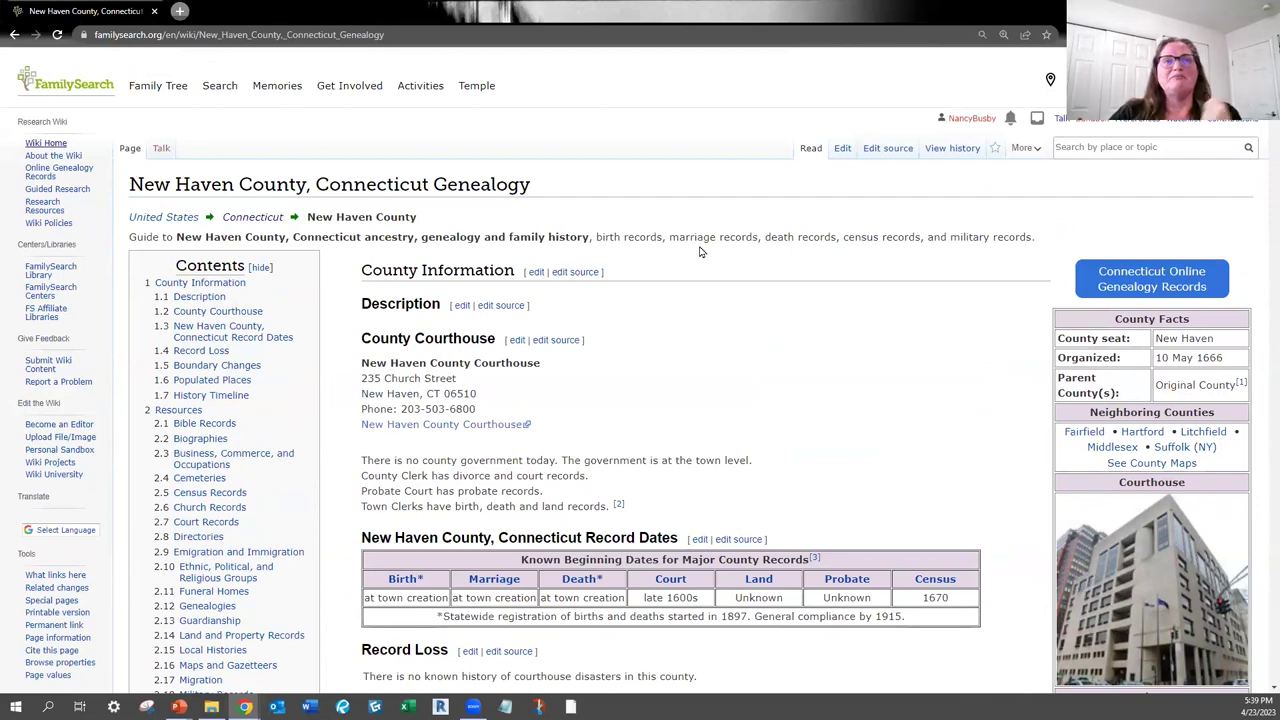
scroll(700, 253, "down", 6)
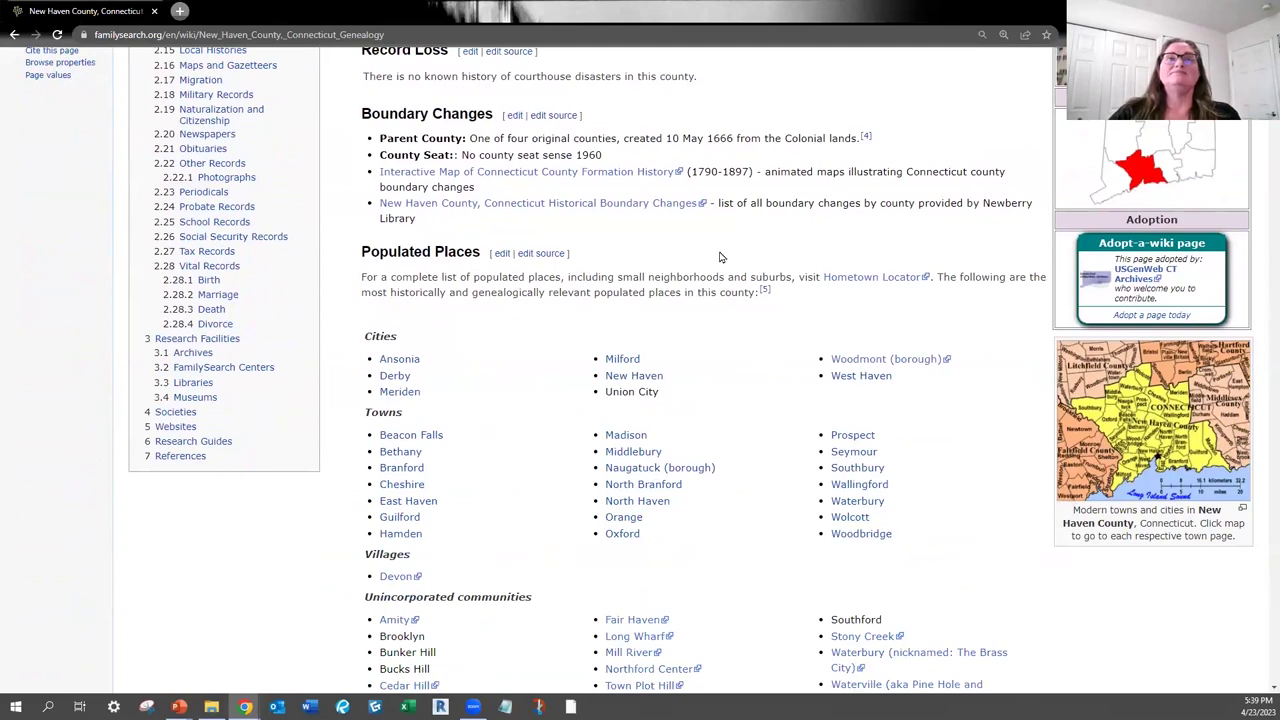
Review the New Haven County page's contents list, record dates, boundary changes and populated places, down to the towns organized before 1800
scroll(719, 257, "down", 1)
scroll(401, 175, "up", 4)
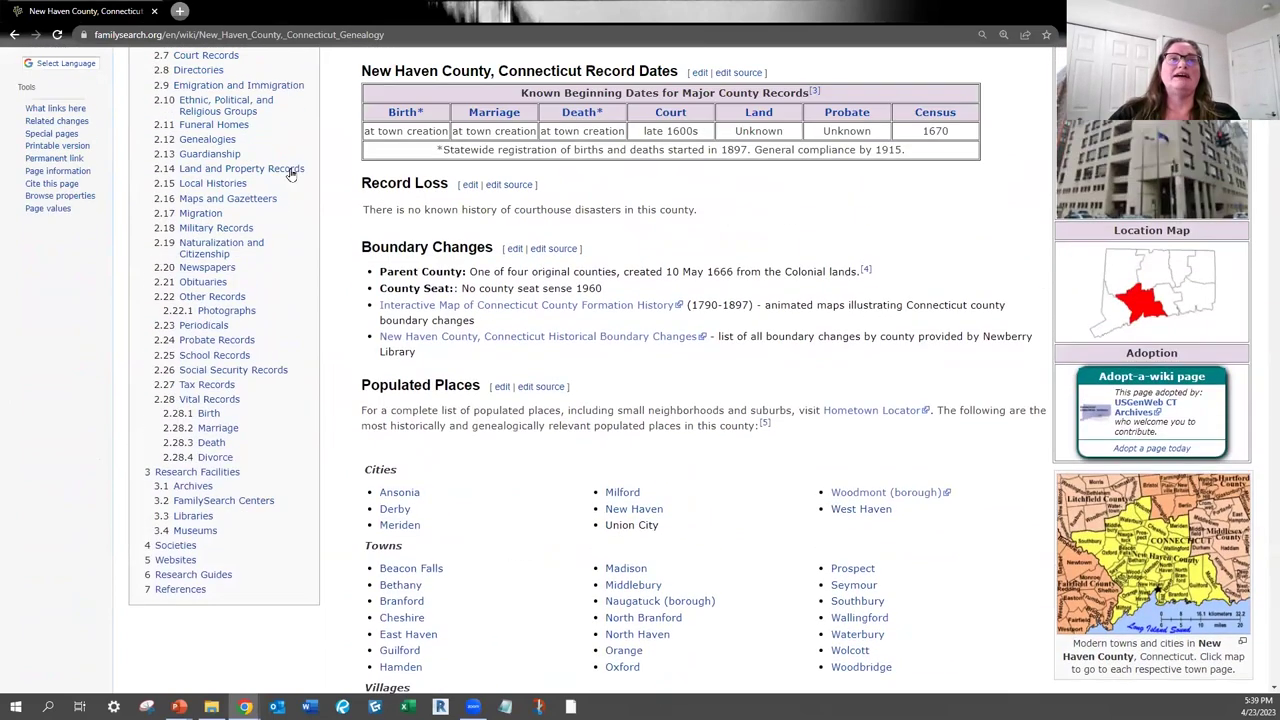
scroll(401, 175, "up", 3)
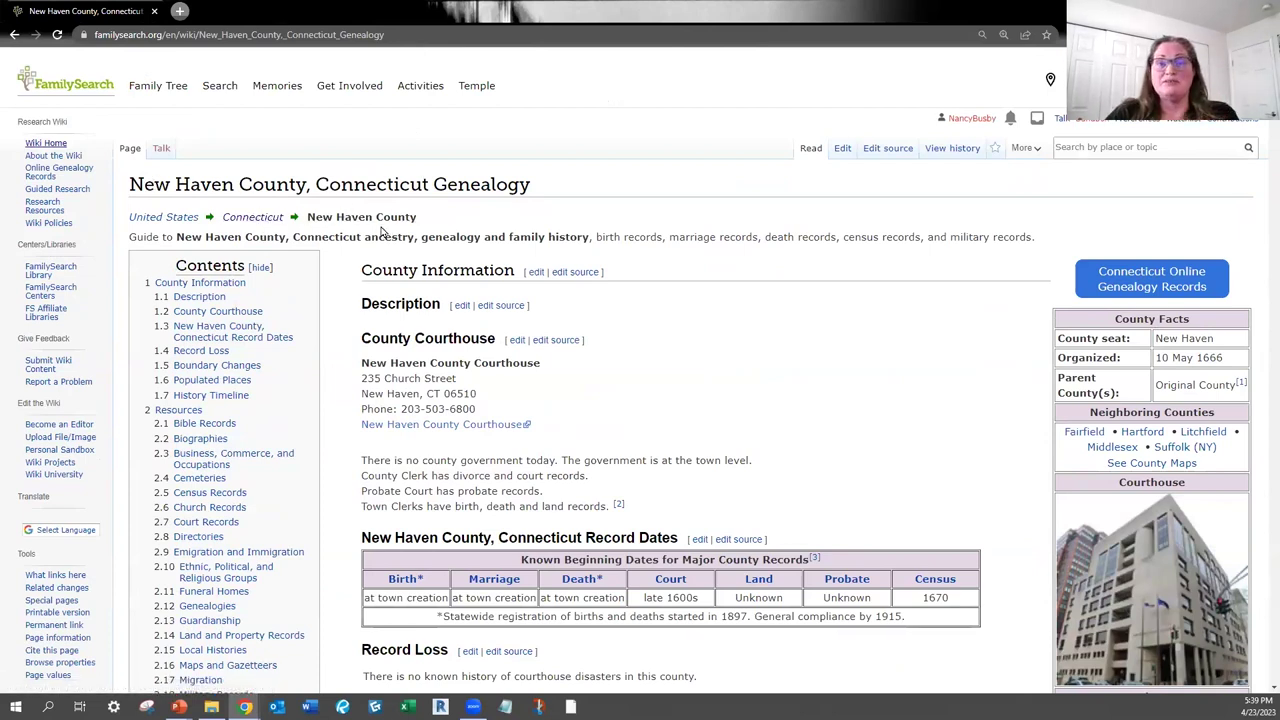
scroll(345, 260, "down", 1)
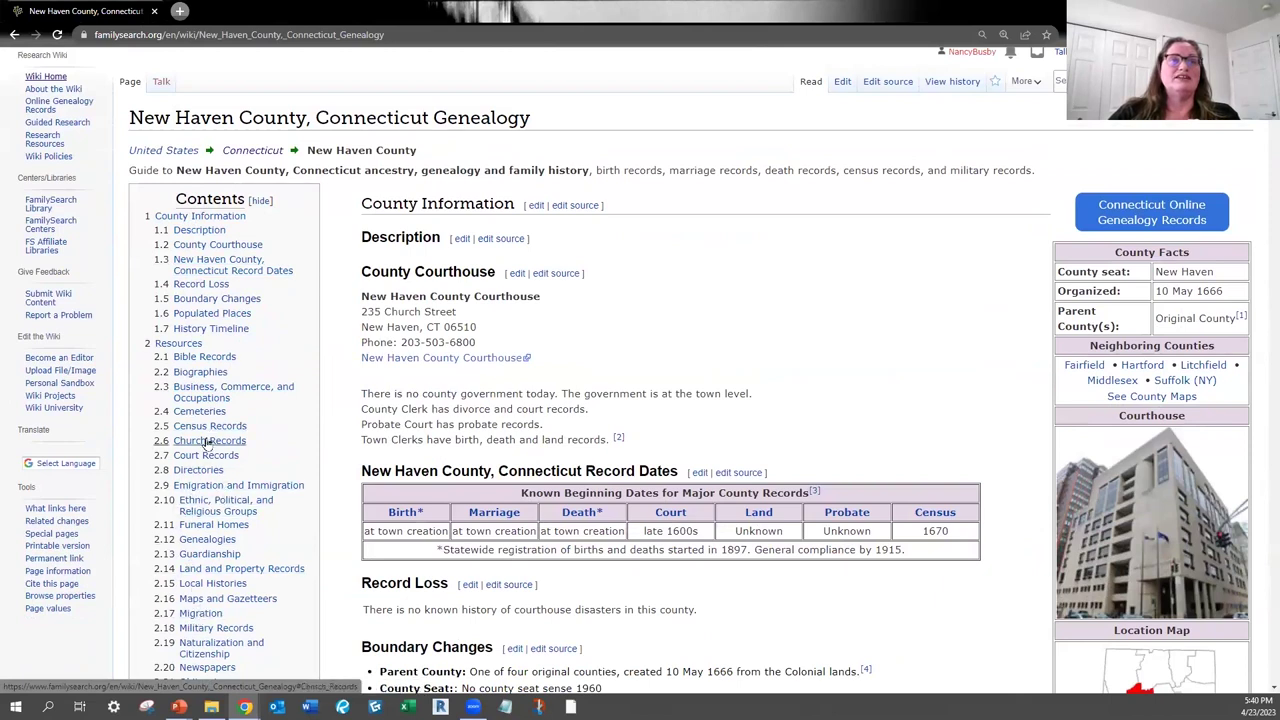
scroll(205, 535, "down", 2)
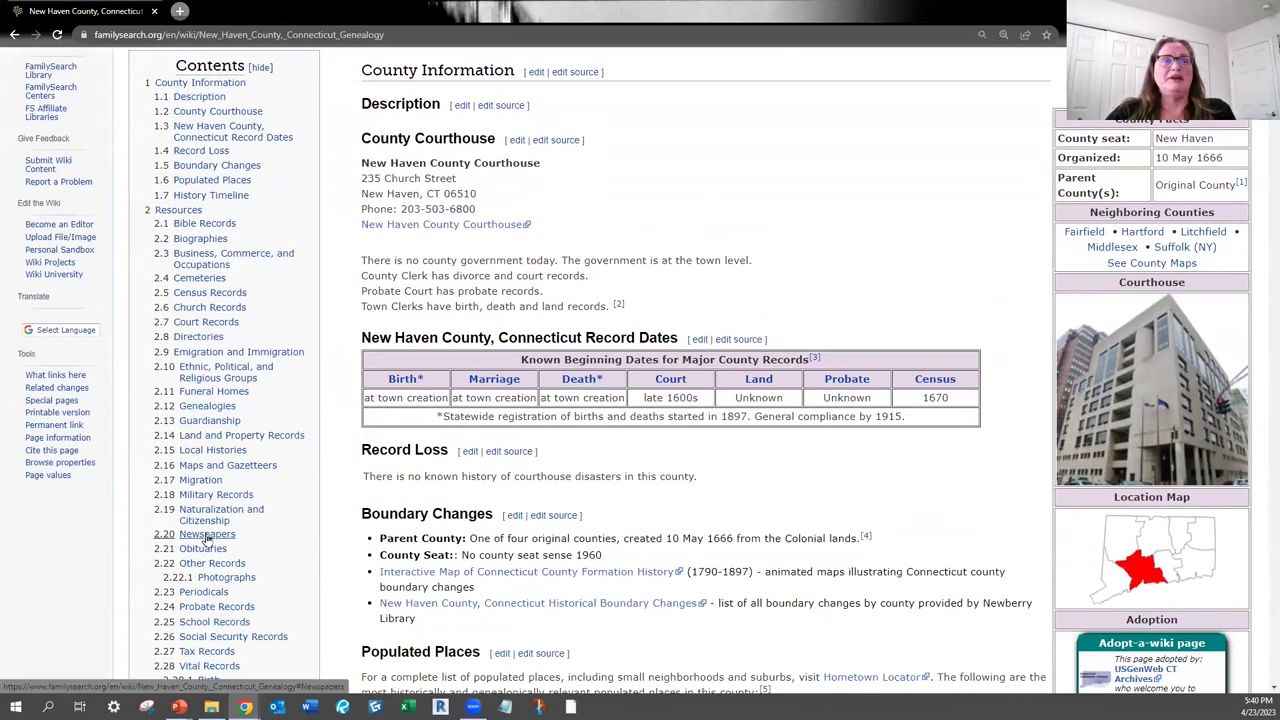
scroll(207, 538, "down", 2)
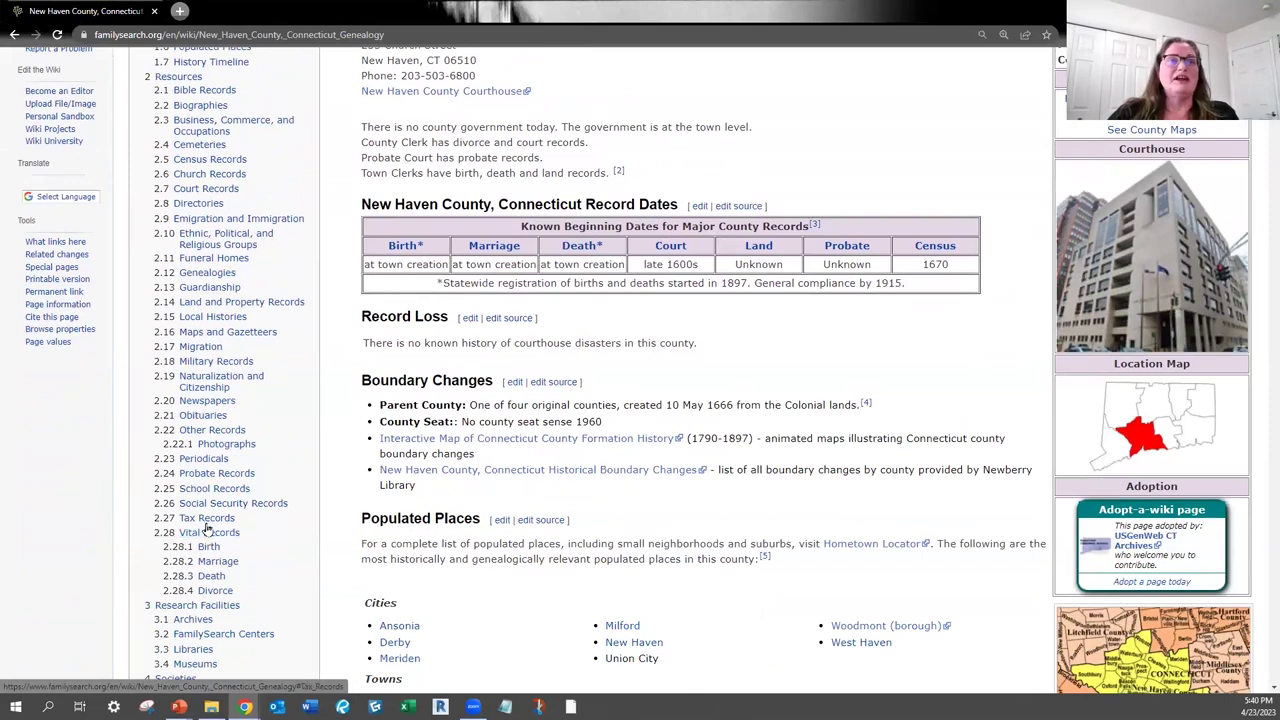
scroll(207, 535, "down", 2)
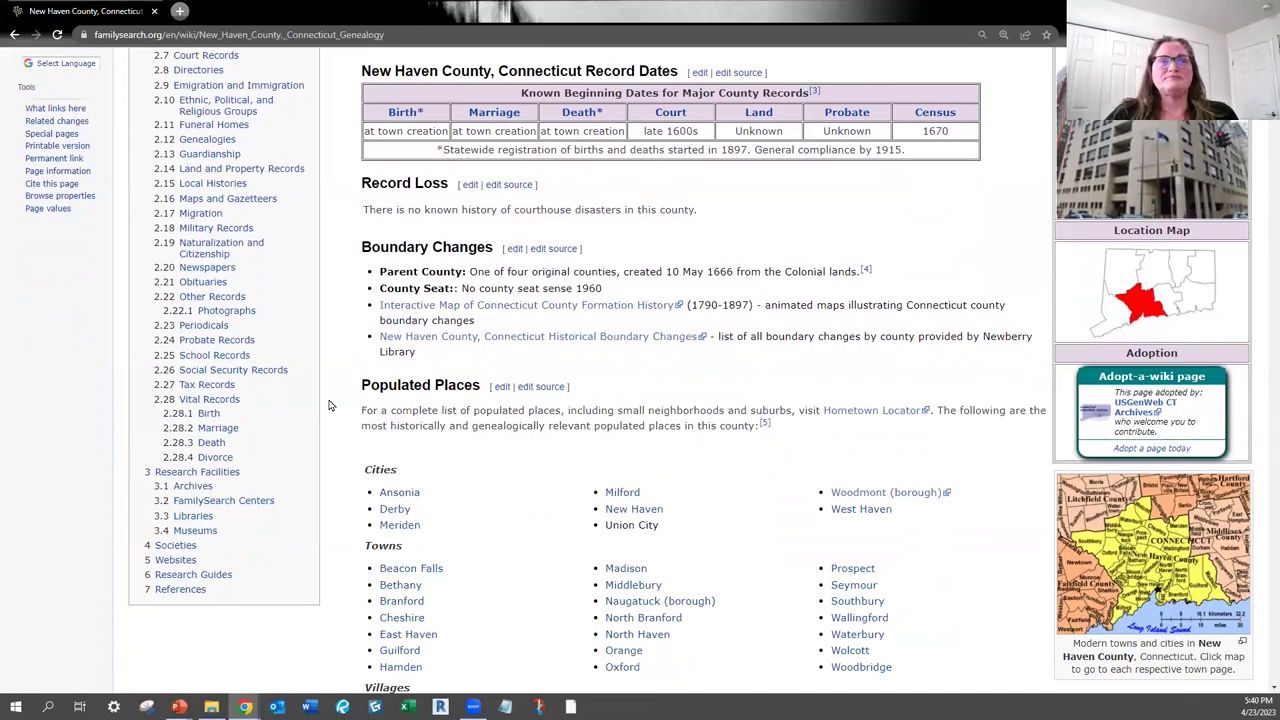
scroll(331, 405, "down", 2)
scroll(1150, 275, "down", 2)
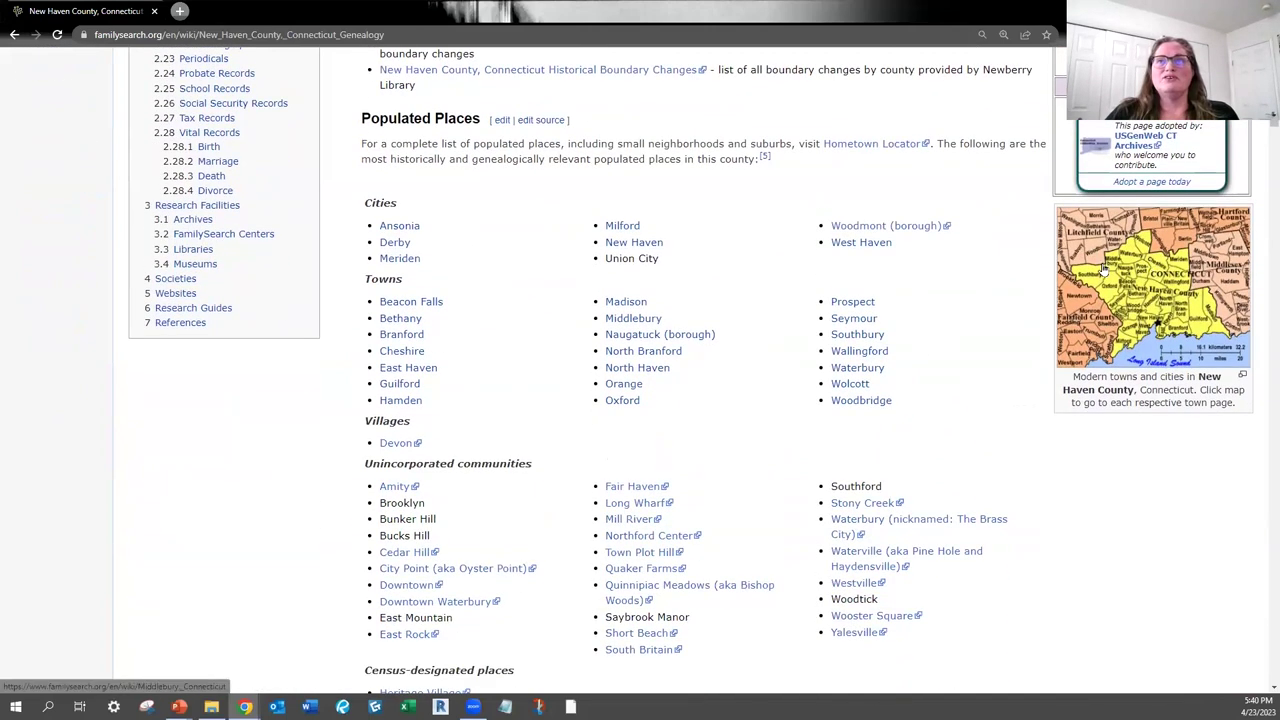
scroll(323, 411, "down", 1)
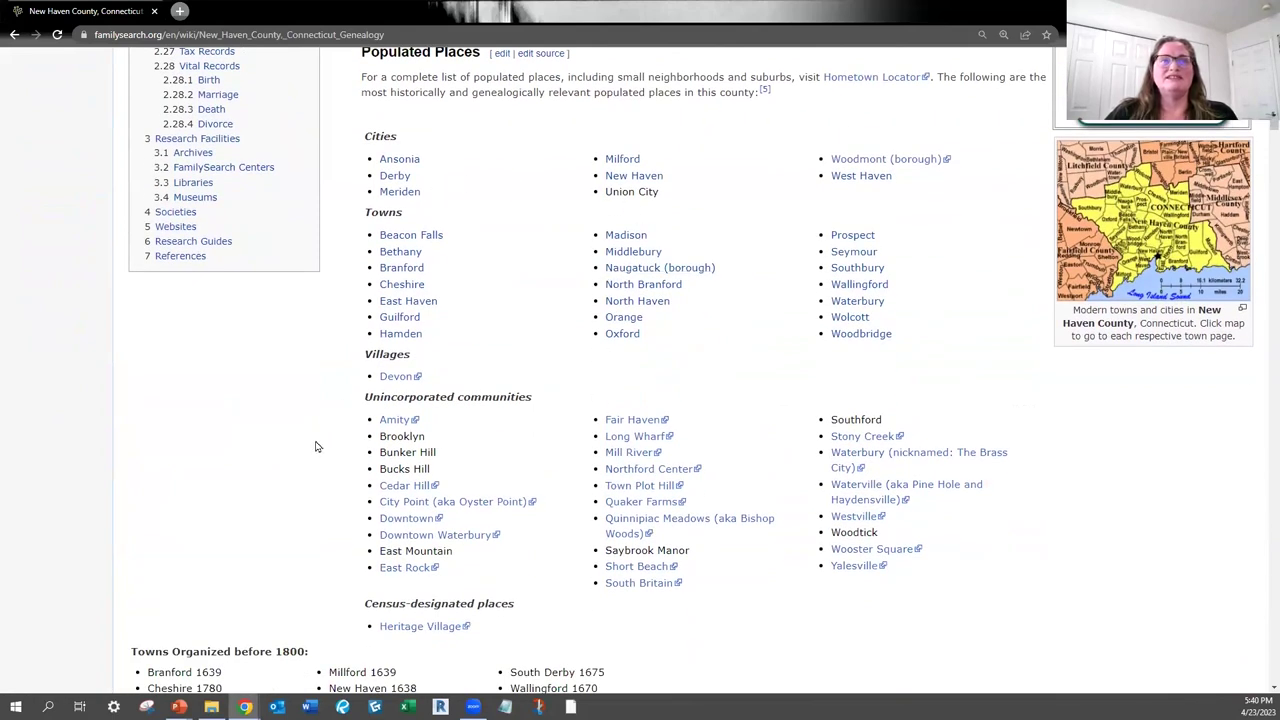
scroll(318, 444, "down", 3)
scroll(315, 446, "down", 4)
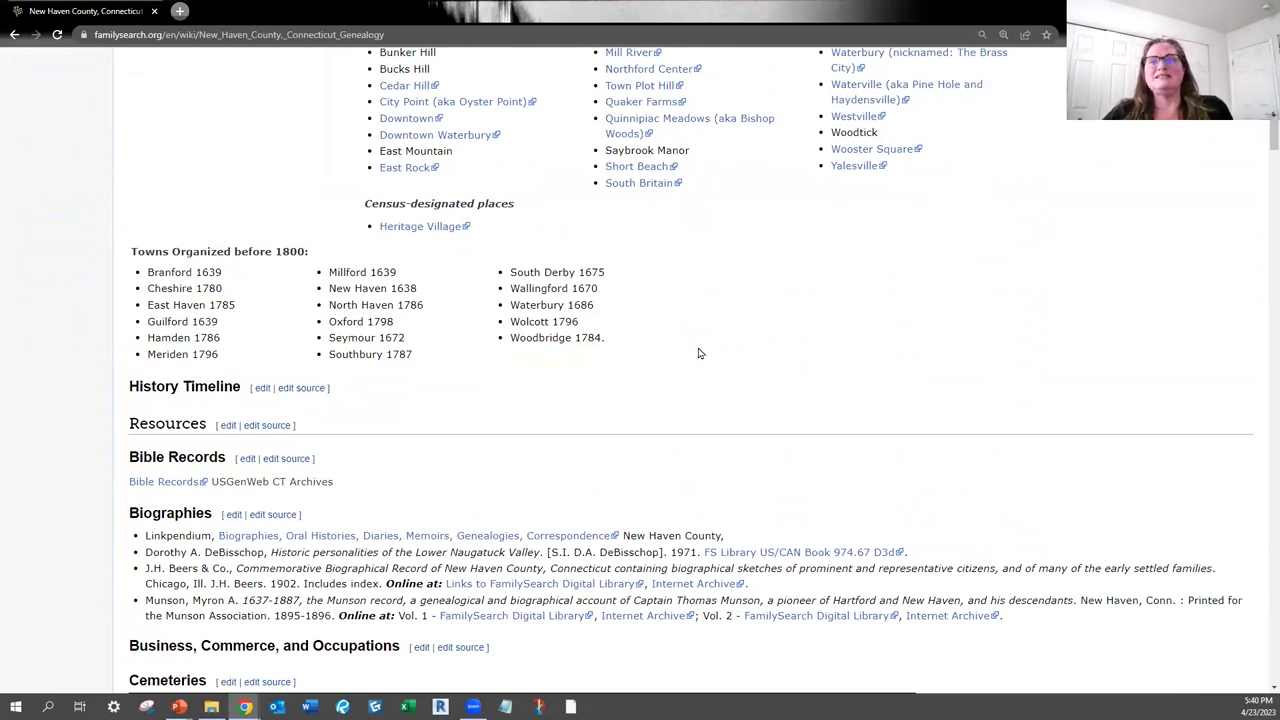
Examine the county's Resources sections, from Biographies and Cemeteries through Census, Local Histories, Military, Naturalization and Probate to Vital Records
scroll(420, 377, "down", 2)
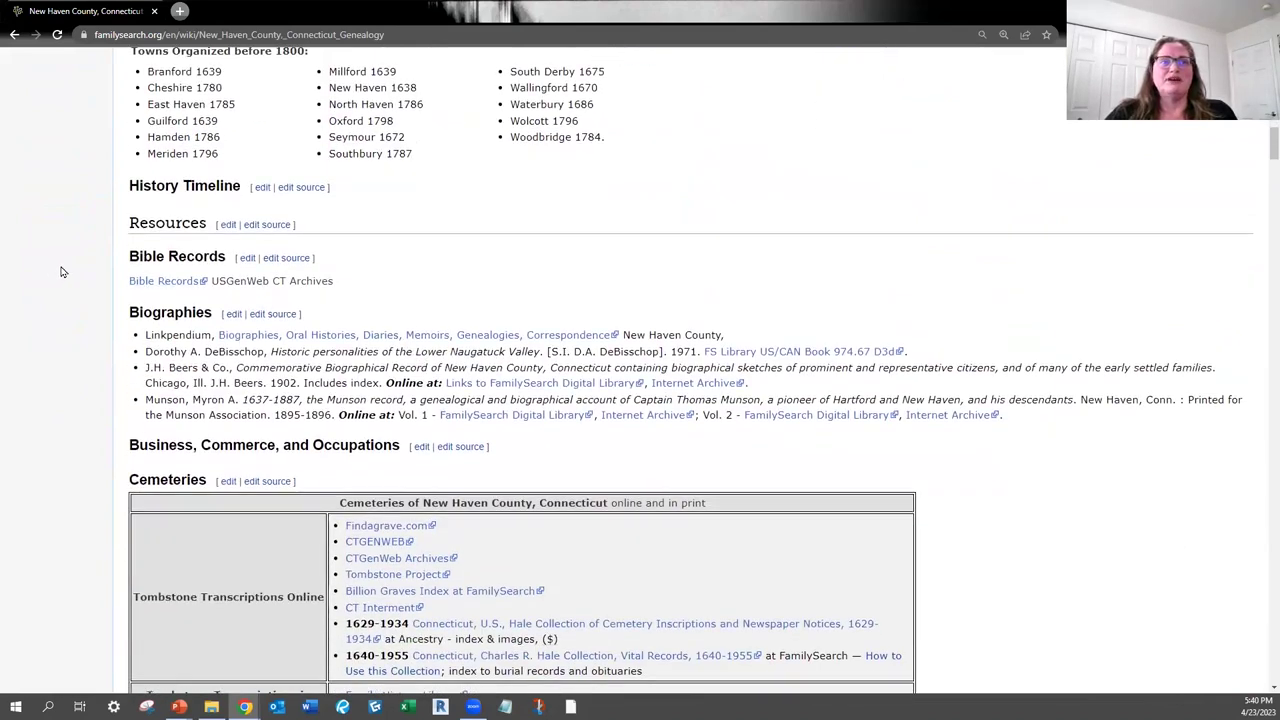
scroll(63, 271, "down", 7)
scroll(95, 346, "down", 9)
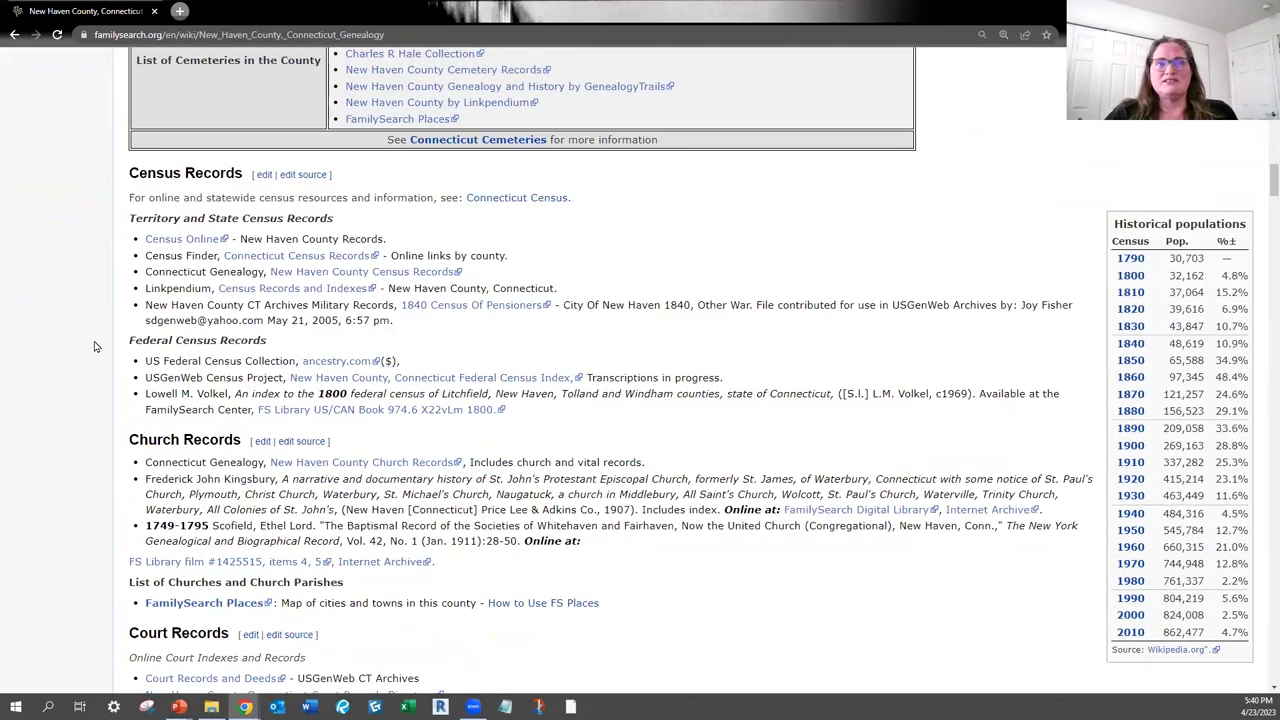
scroll(95, 346, "down", 4)
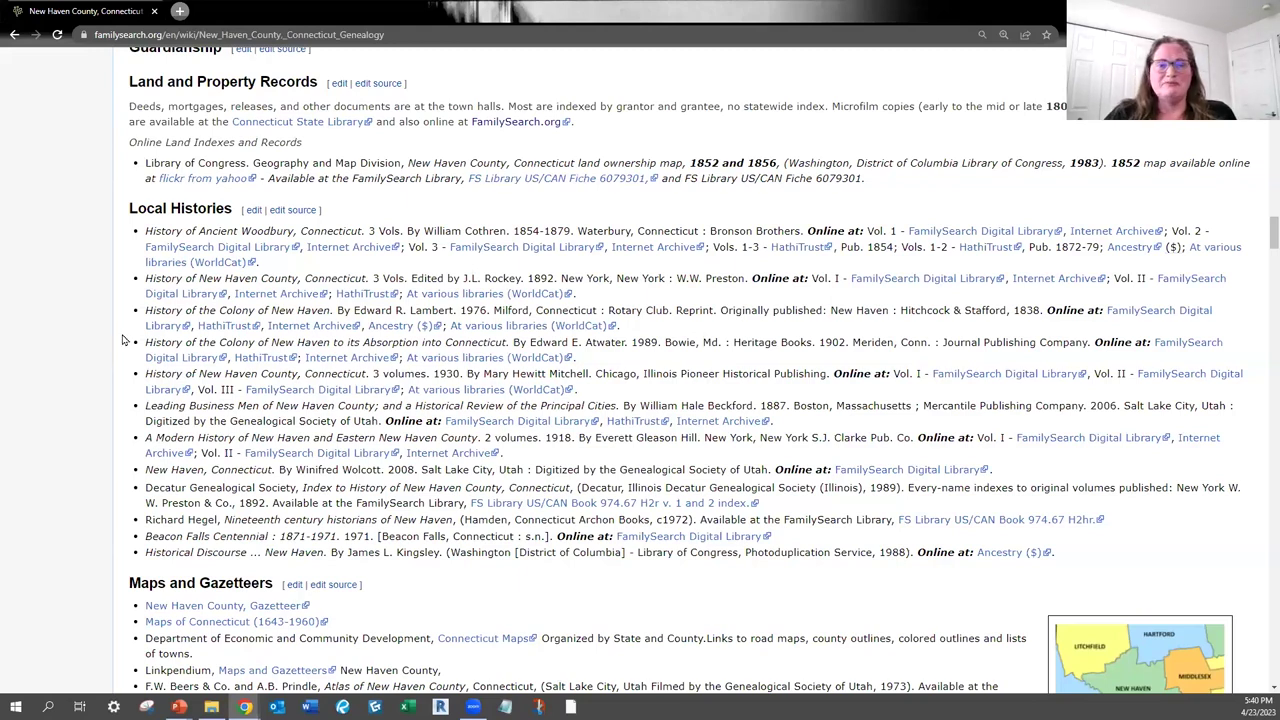
scroll(122, 340, "down", 5)
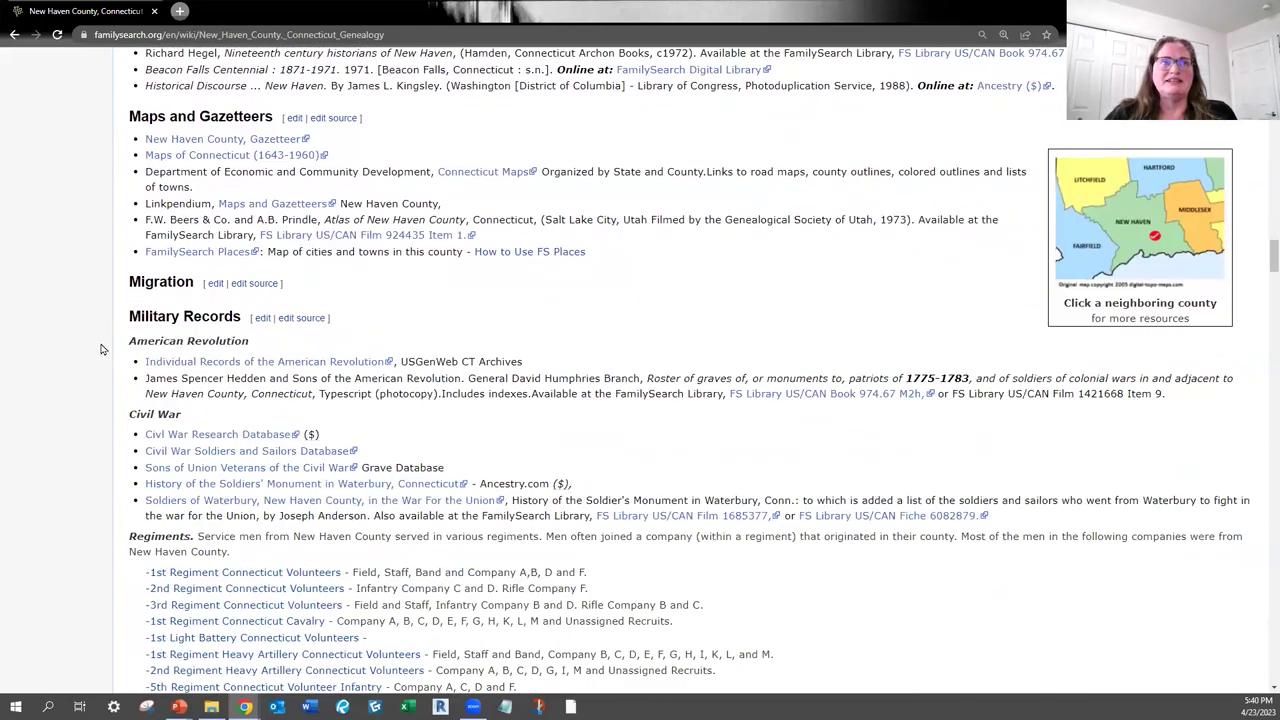
scroll(98, 350, "down", 3)
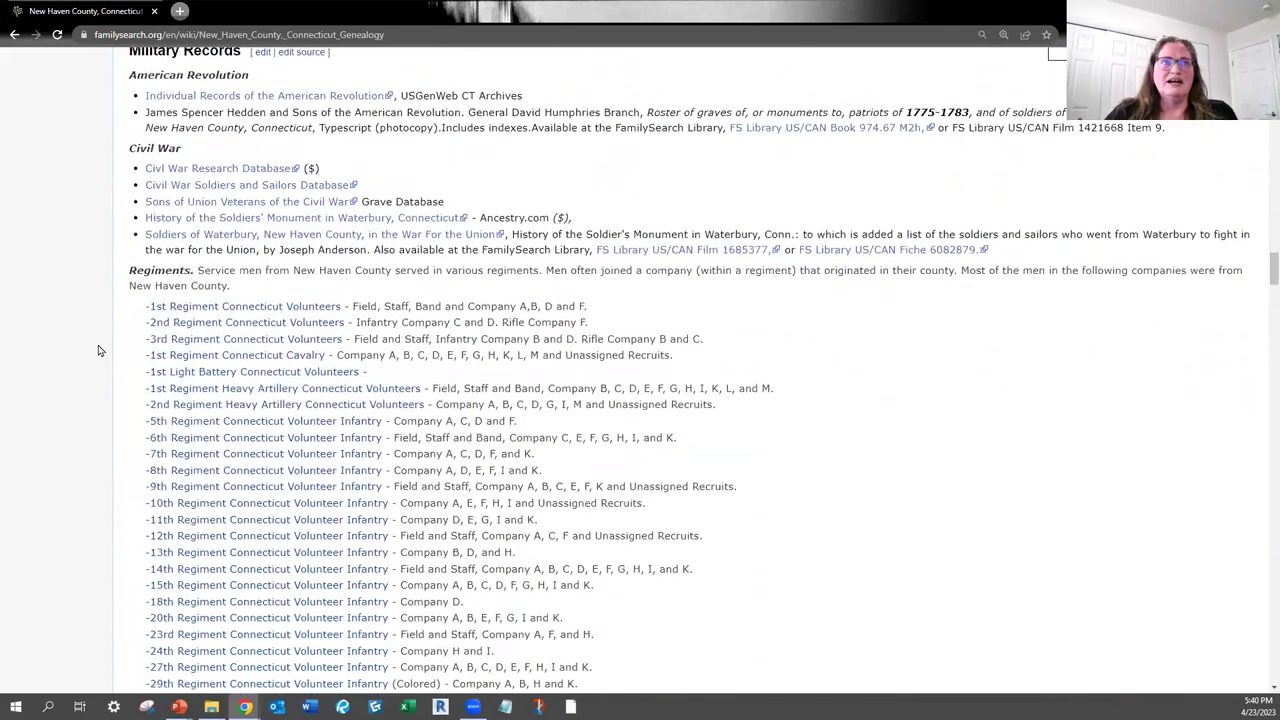
scroll(98, 350, "down", 6)
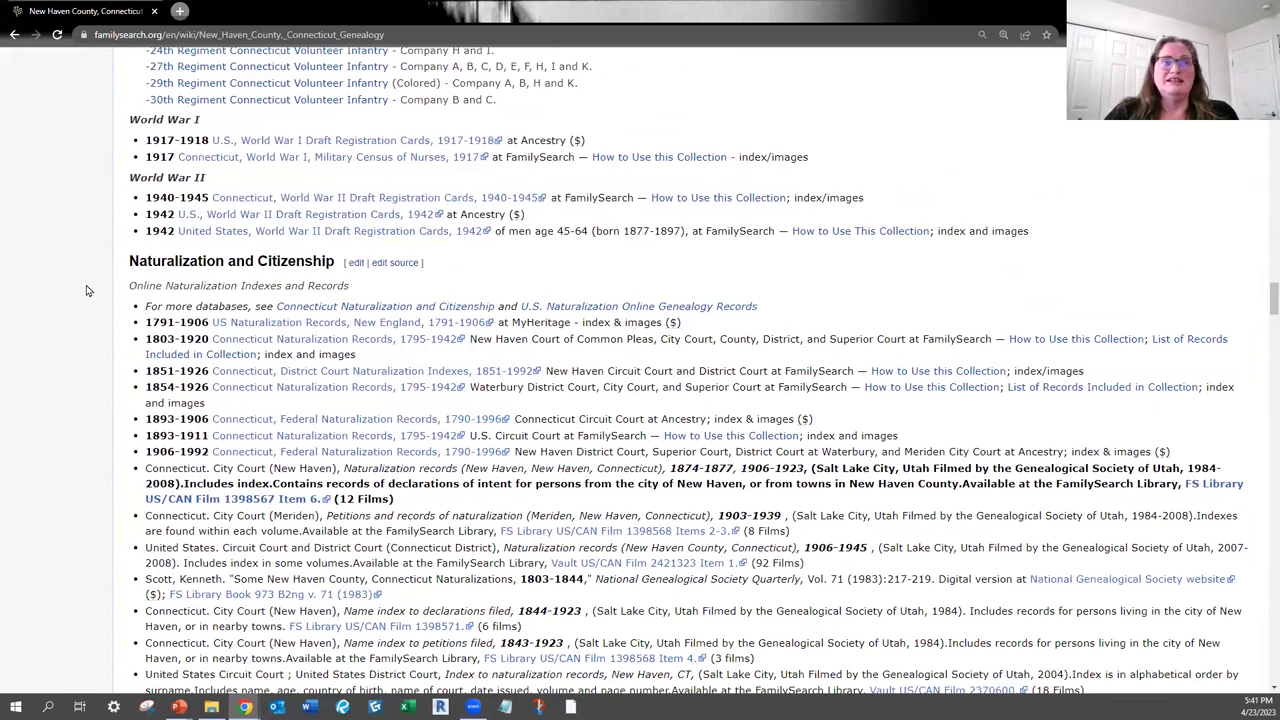
scroll(105, 302, "down", 5)
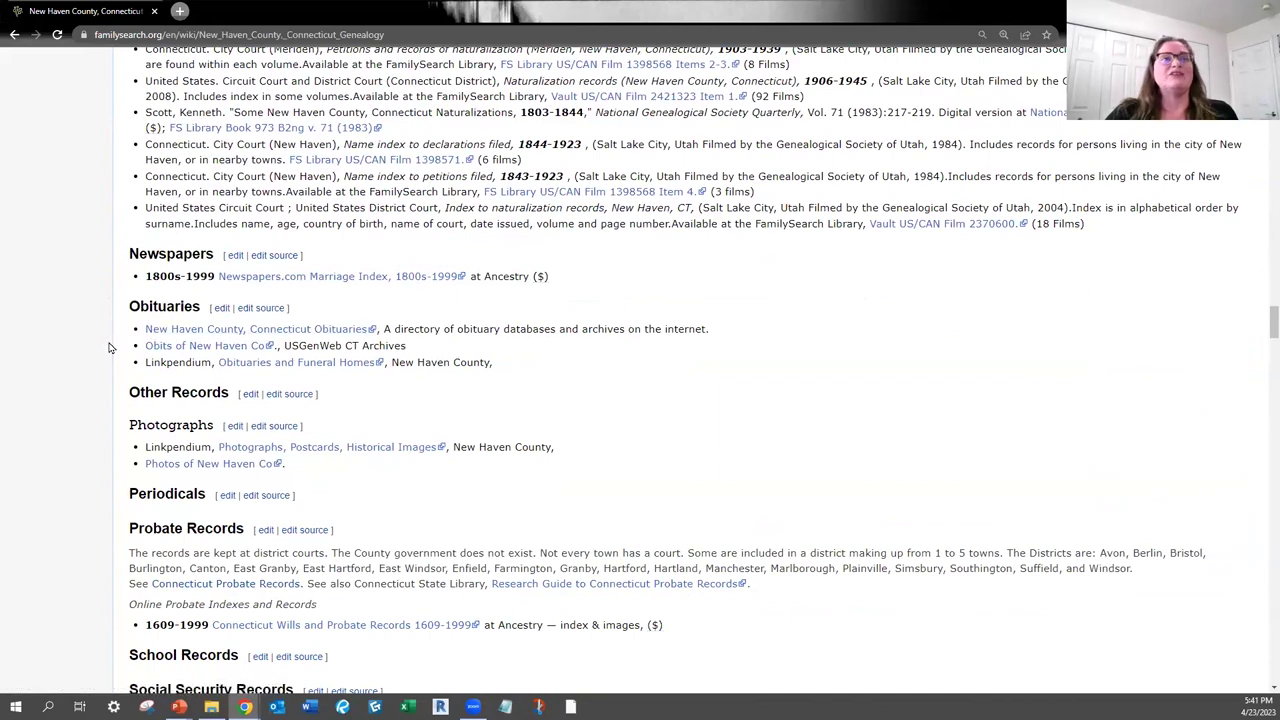
scroll(110, 347, "down", 7)
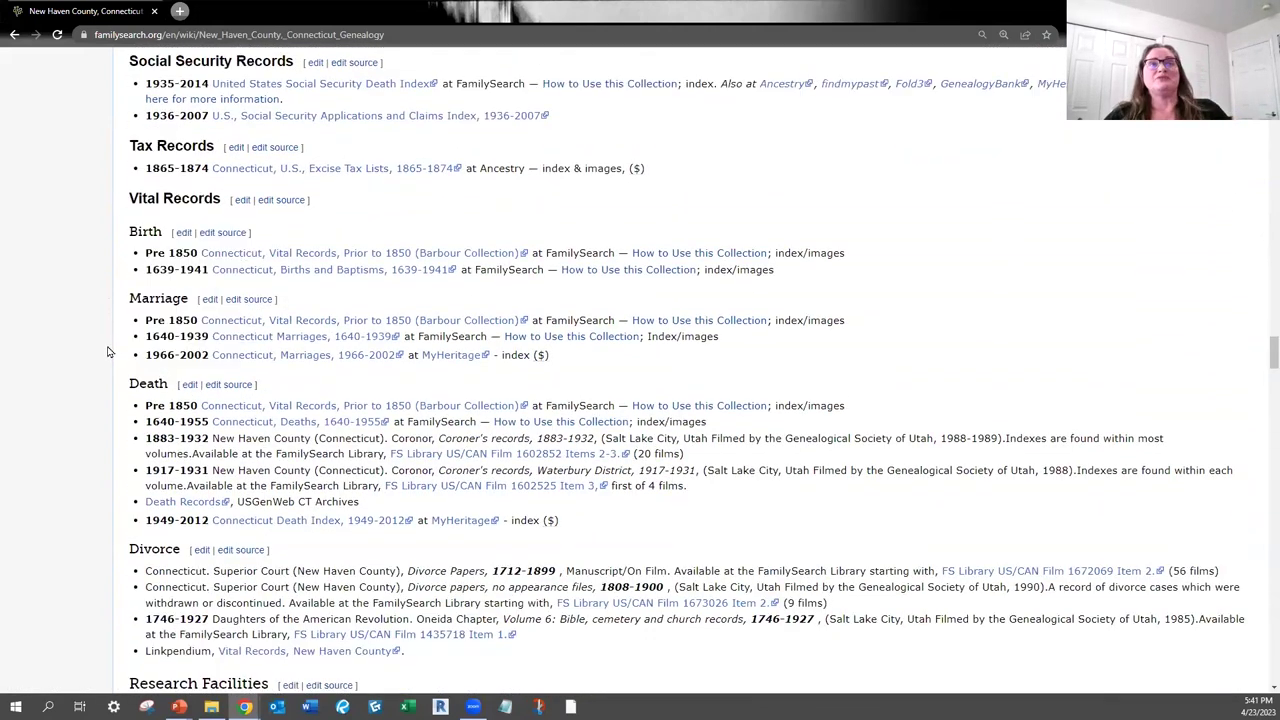
scroll(110, 351, "down", 1)
scroll(110, 351, "down", 1)
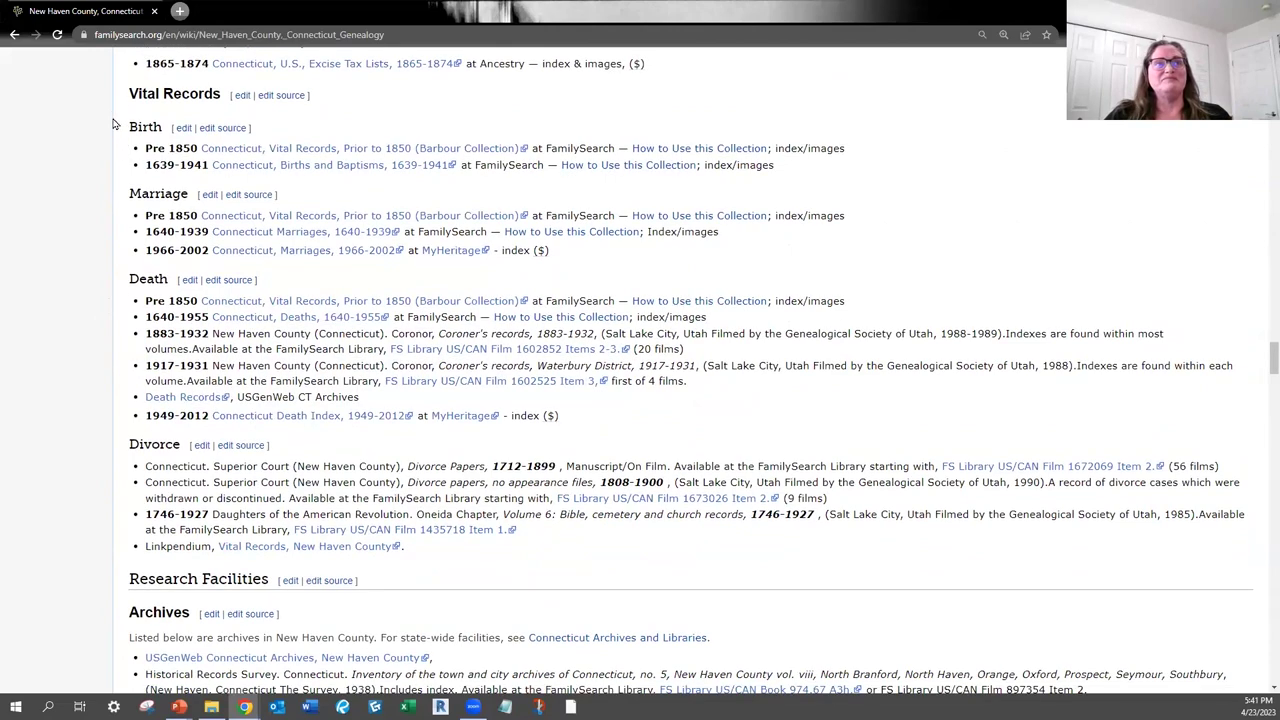
Look through the county's Research Facilities, Libraries, Museums, Societies, Websites and References sections, and return to the start of the page
scroll(98, 594, "down", 6)
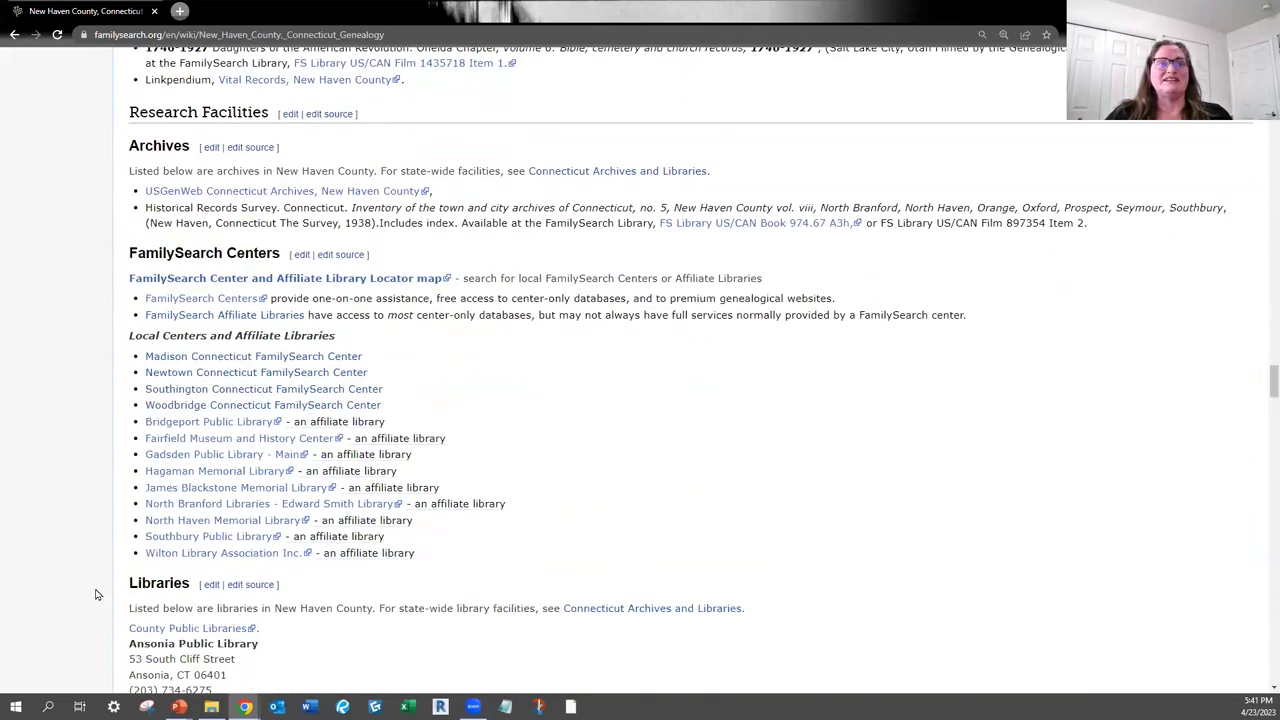
scroll(97, 594, "down", 13)
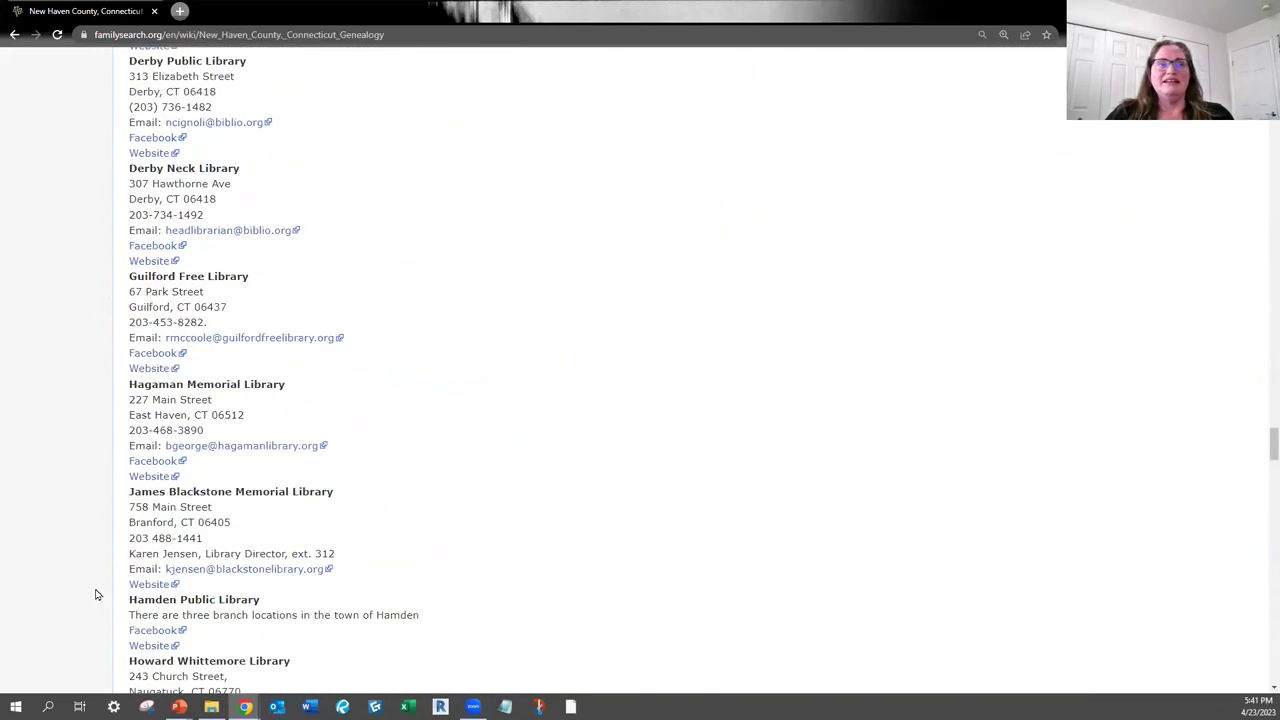
scroll(97, 594, "down", 15)
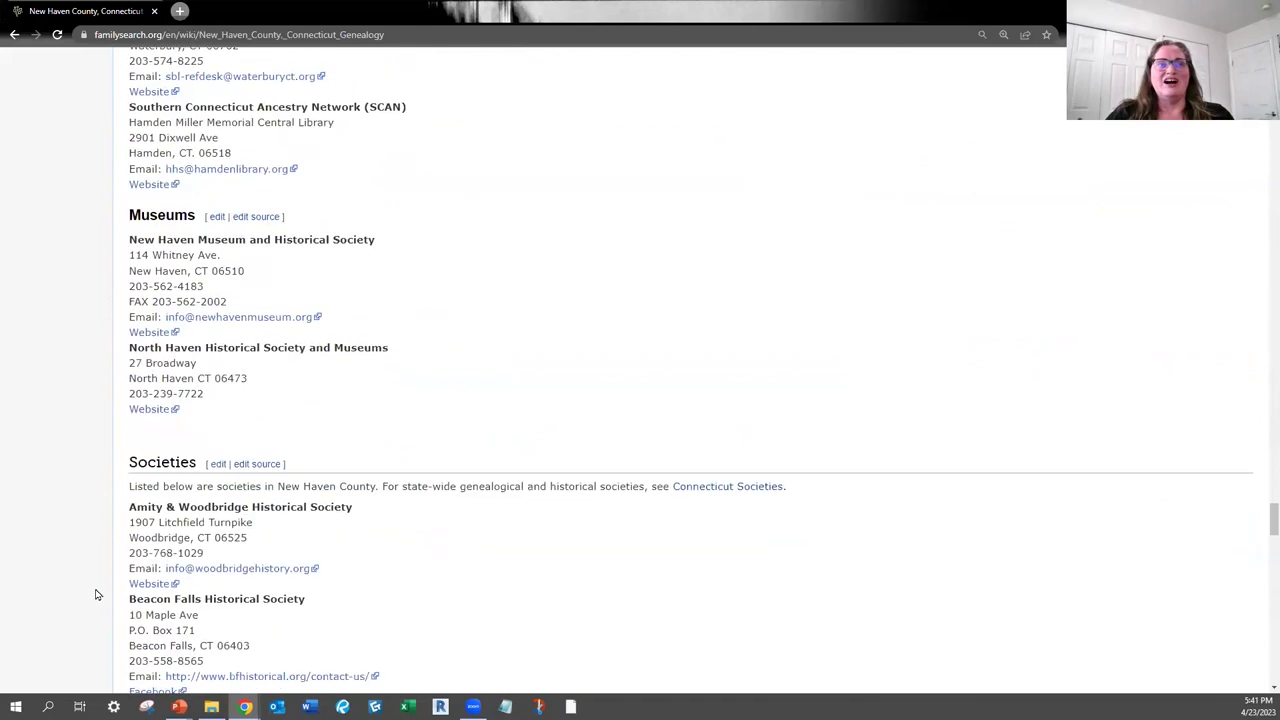
scroll(97, 594, "down", 15)
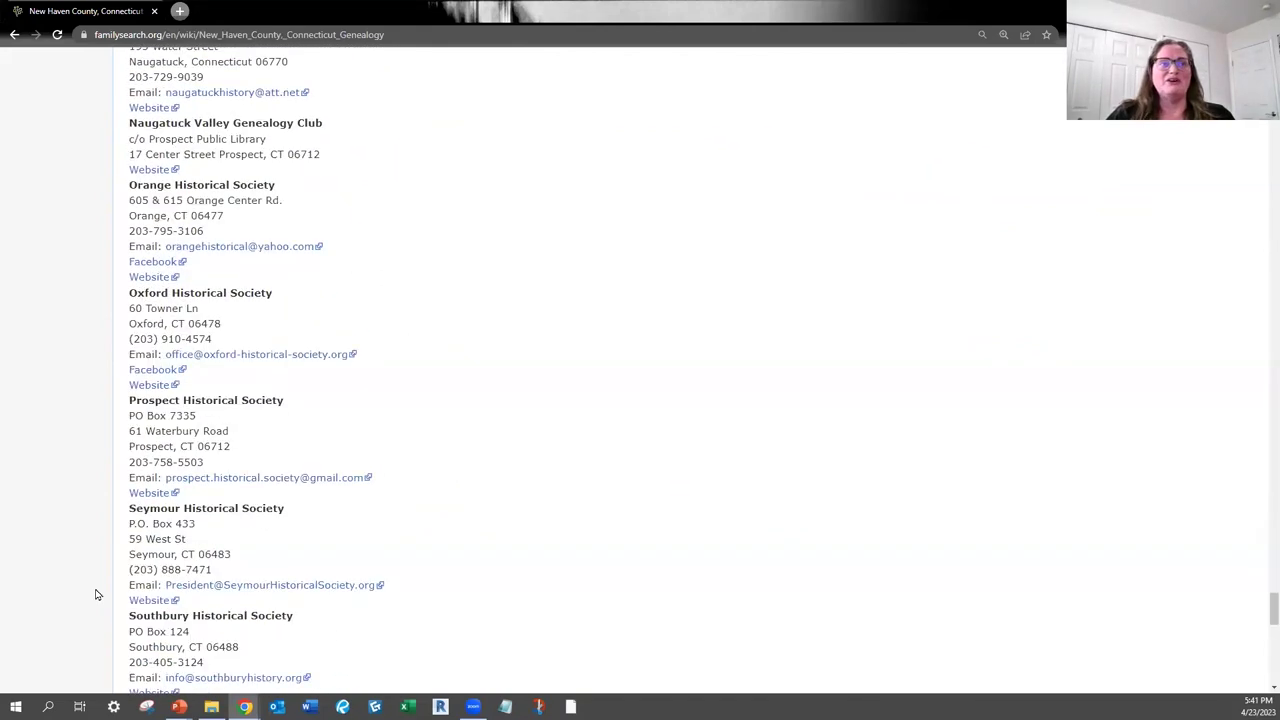
scroll(97, 594, "down", 5)
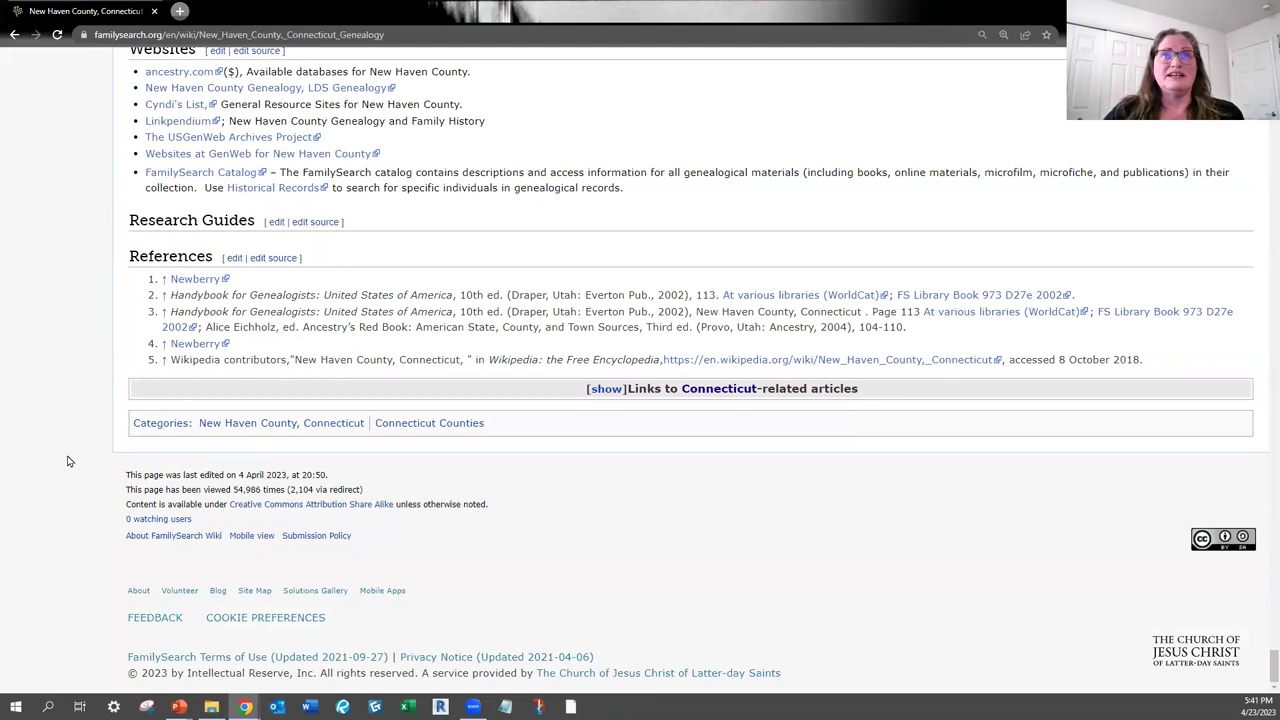
scroll(86, 449, "up", 20)
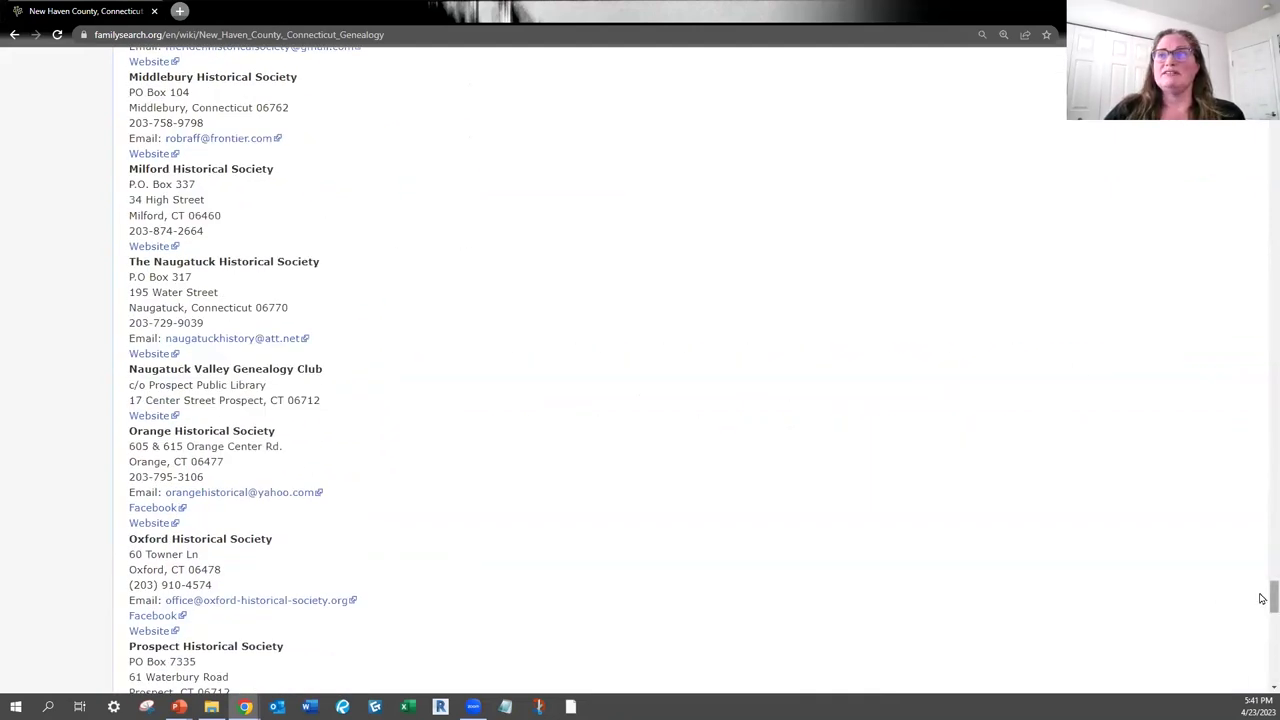
left_click_drag(1272, 598, 1273, 60)
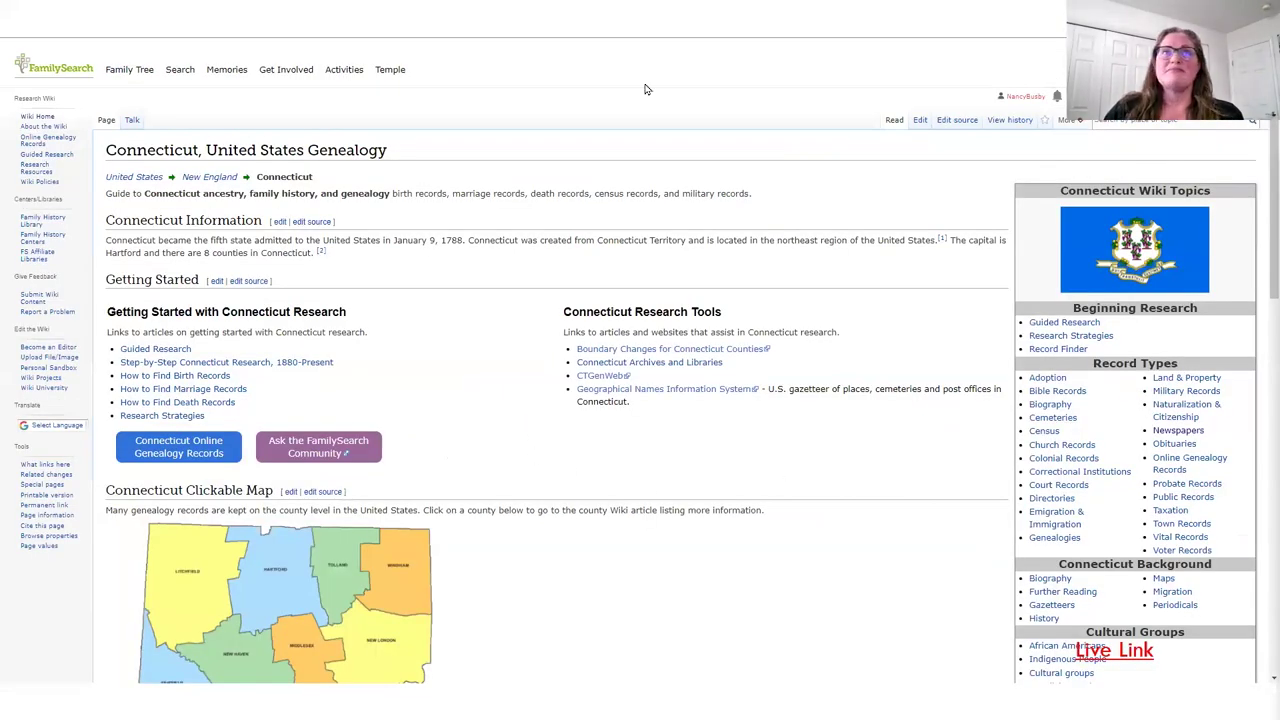
key("Right")
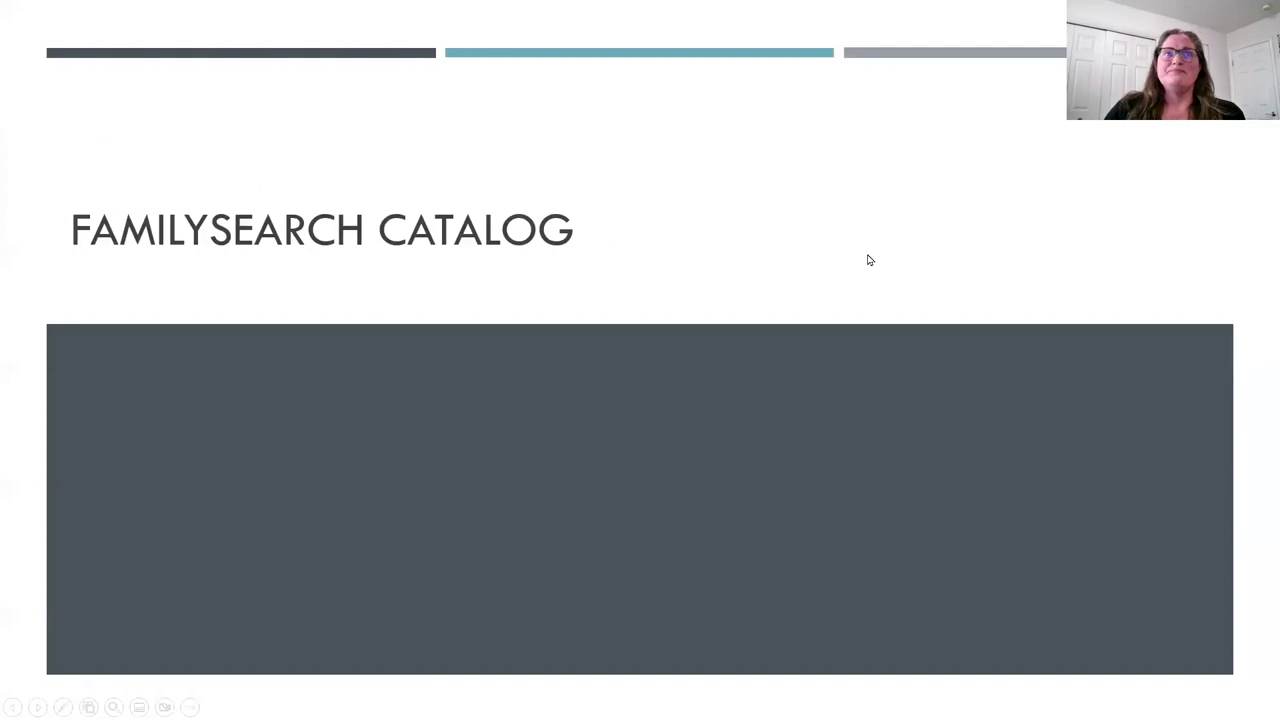
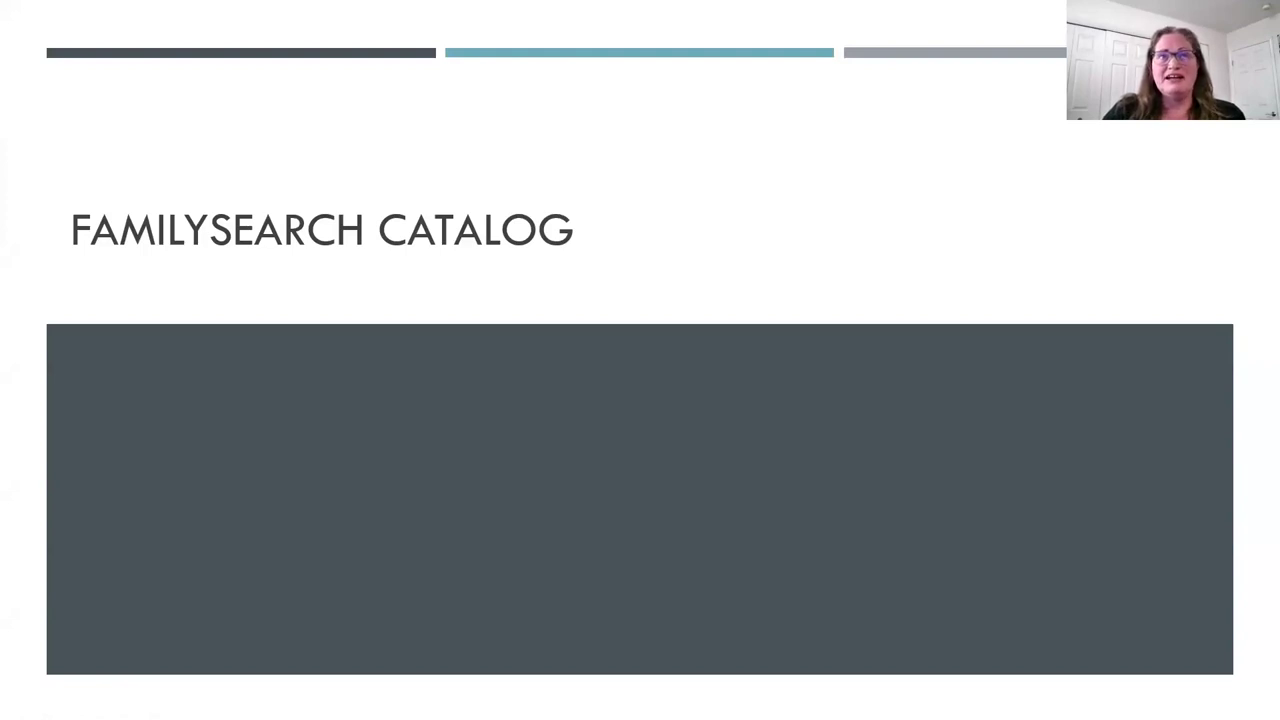
left_click(1115, 408)
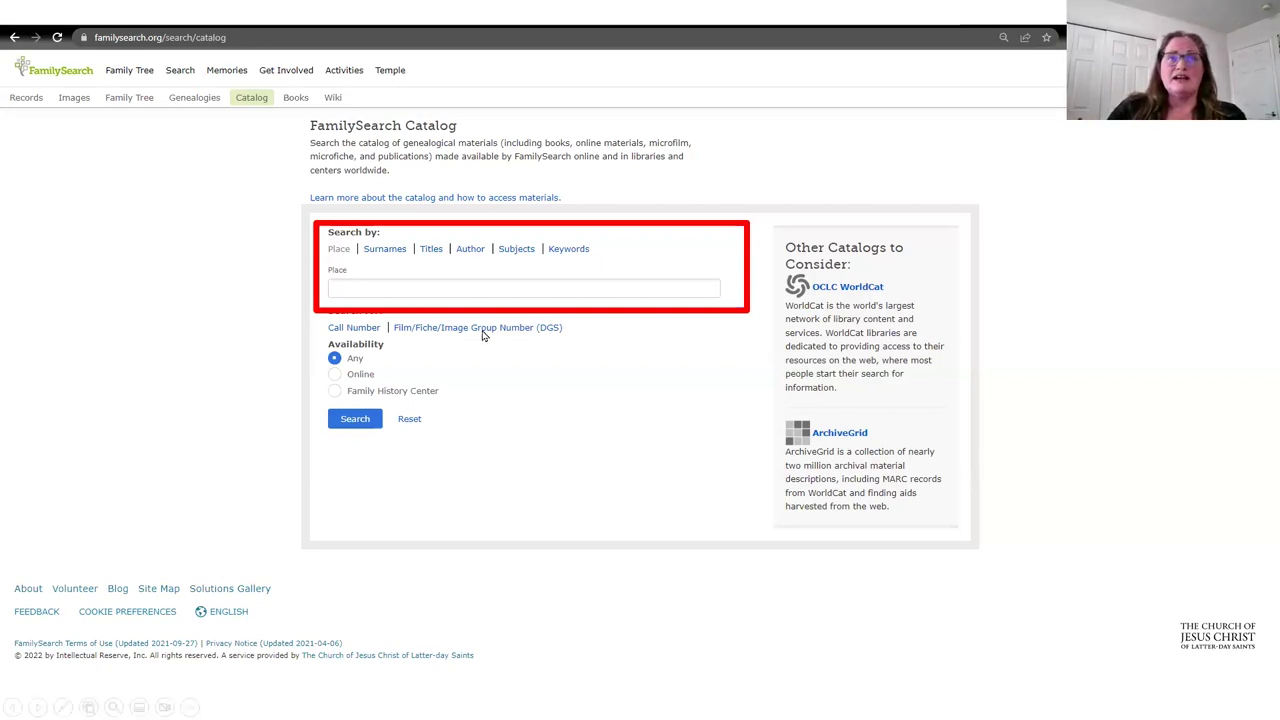
left_click(365, 288)
type("Floyd")
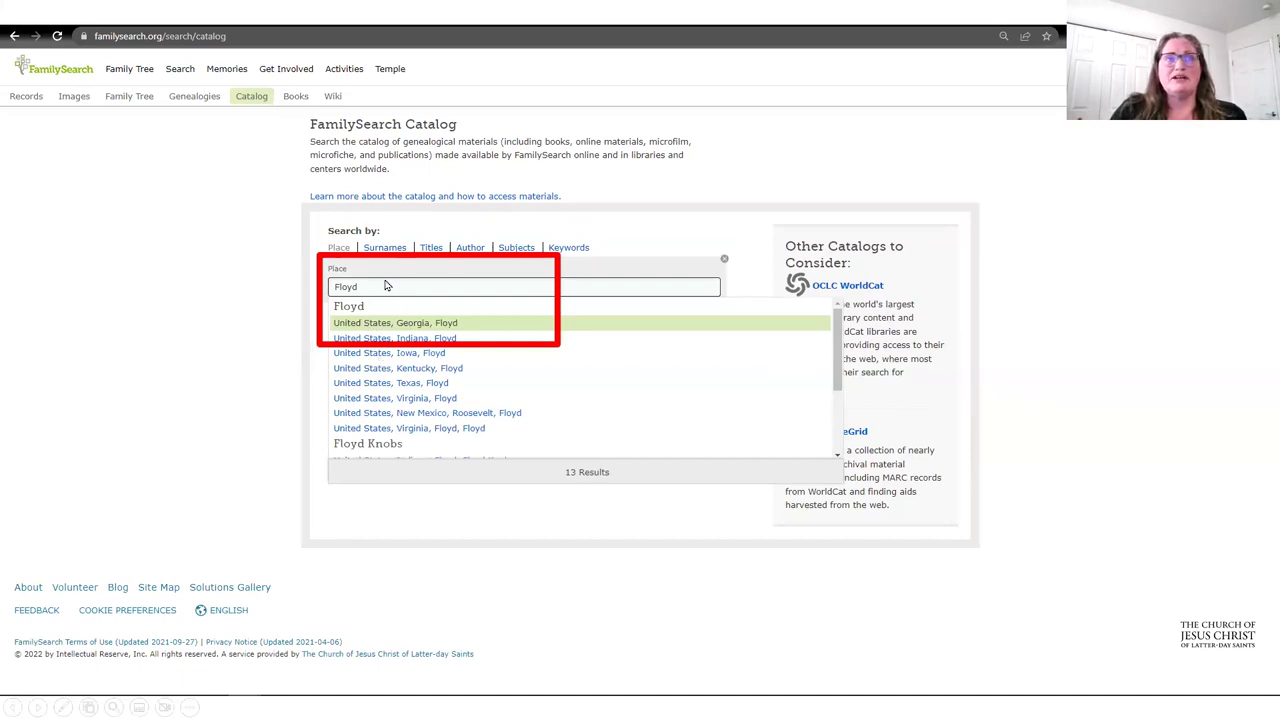
key("Return")
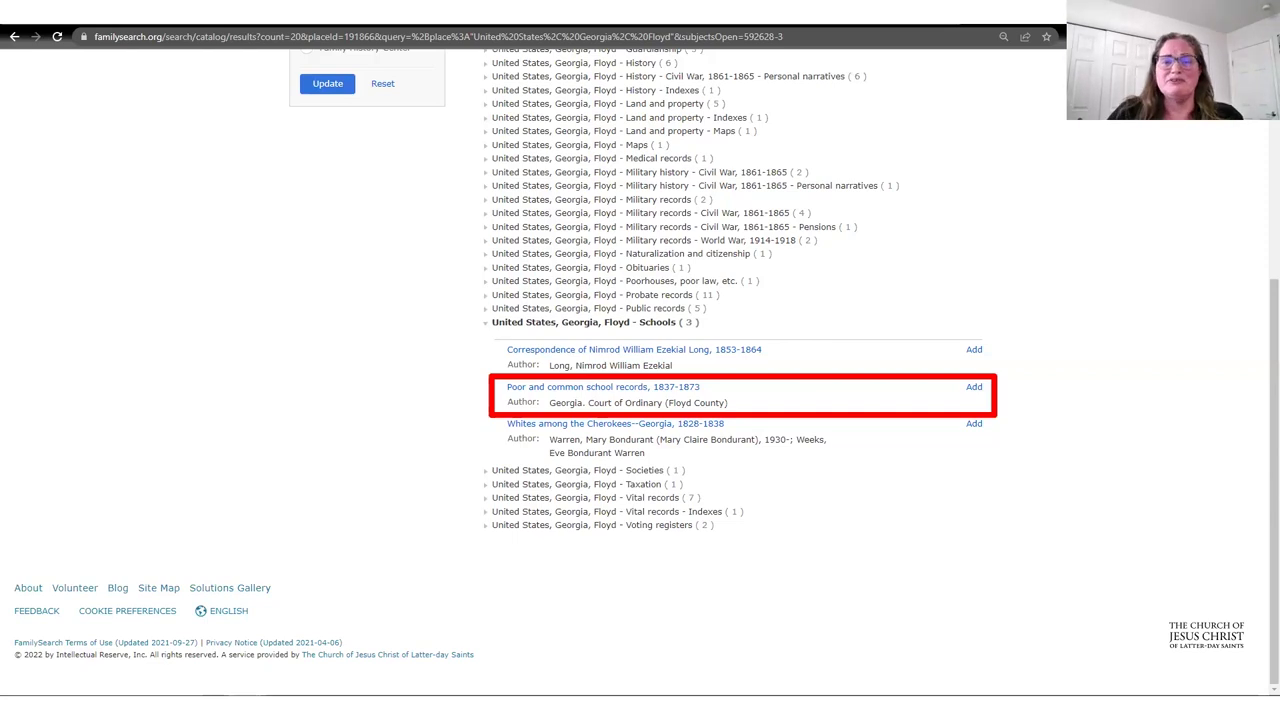
left_click(1108, 419)
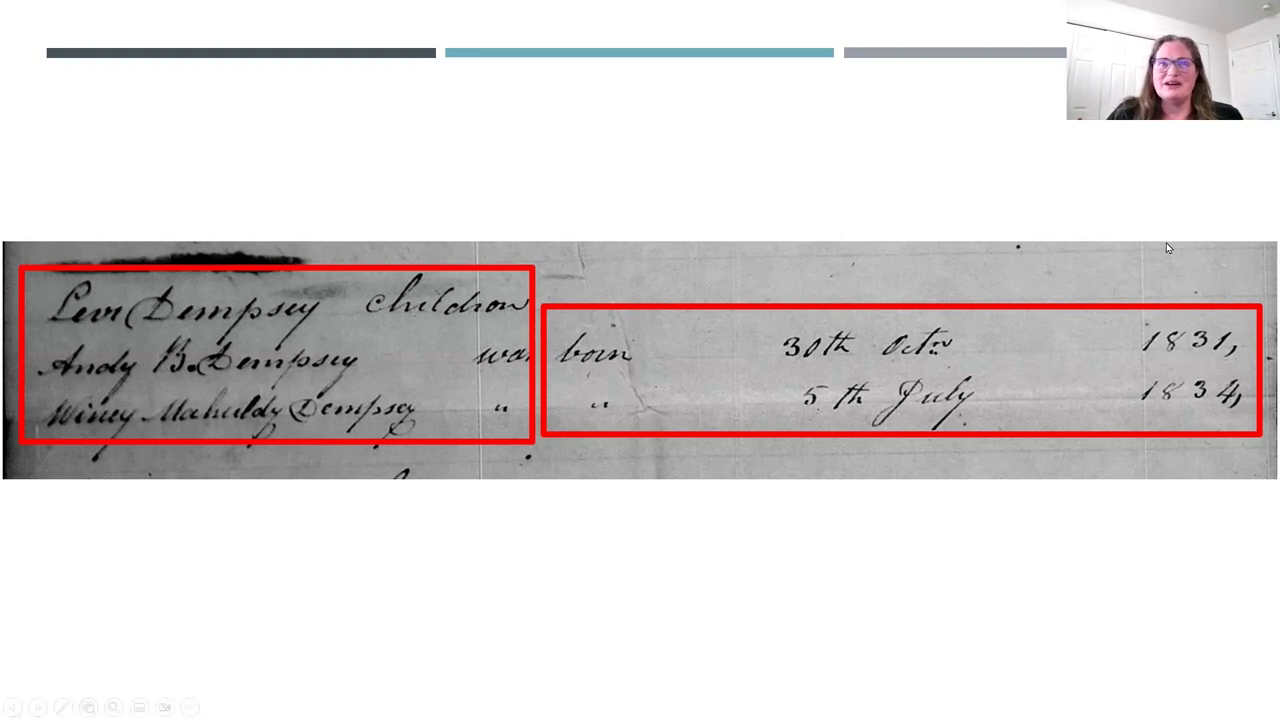
key("Right")
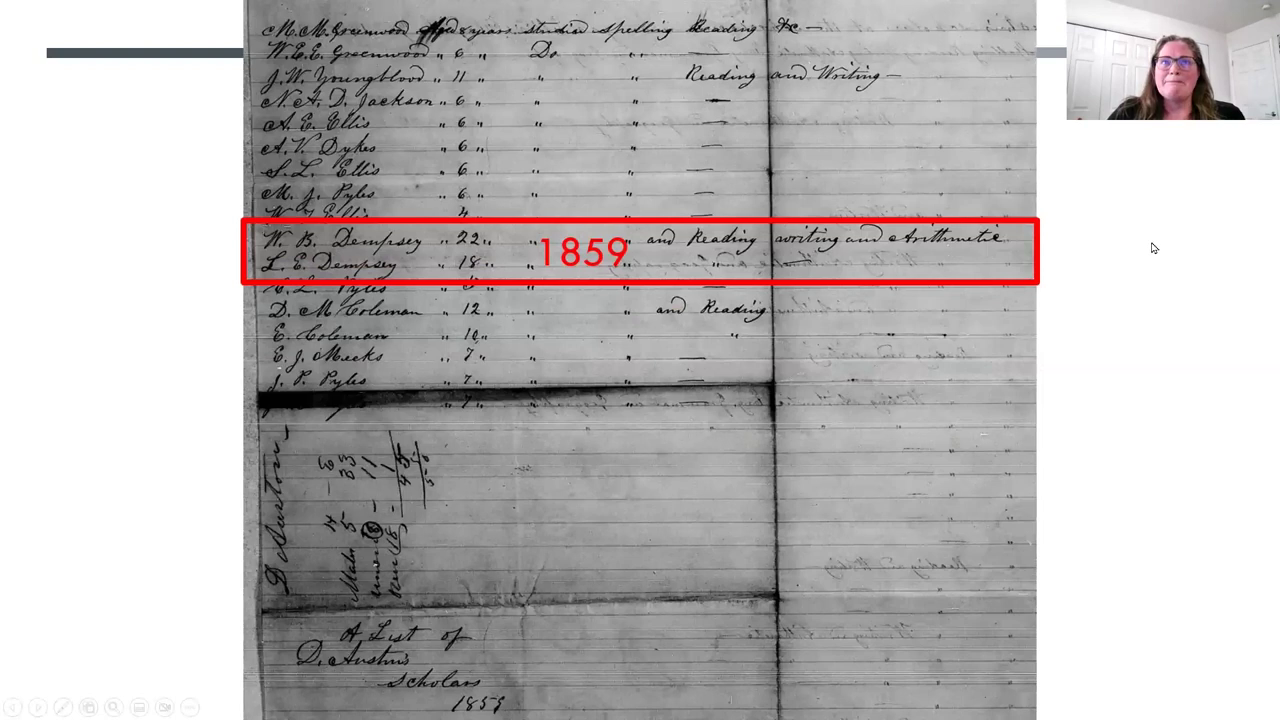